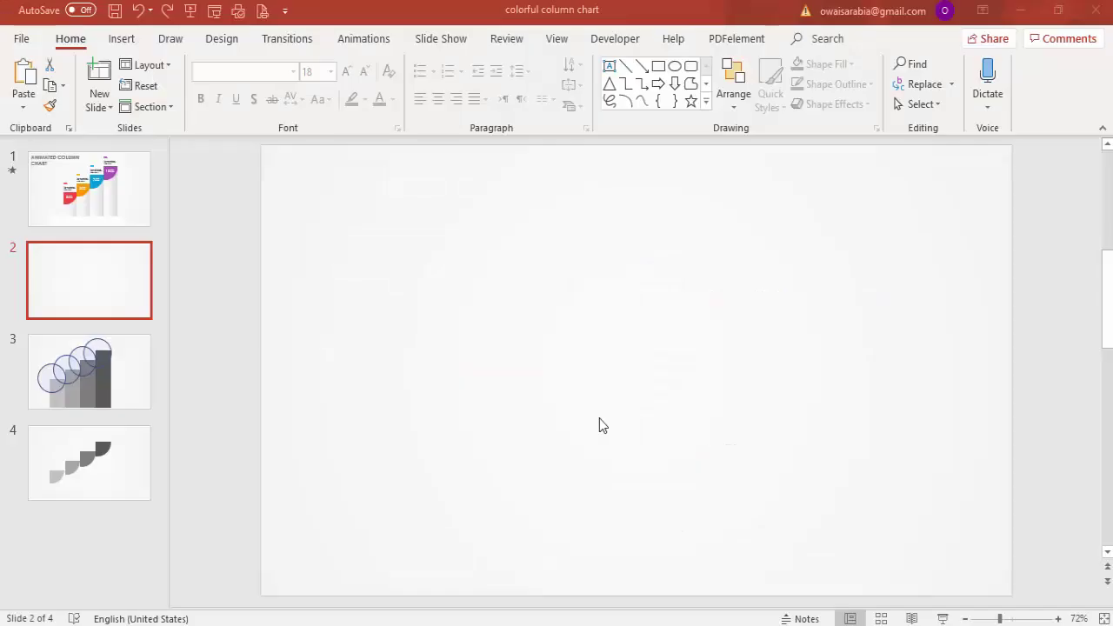
Draw a rectangle on slide 2 and size it 3" tall by 1.7" wide.
{"action": "left_click", "coordinate": [115, 41]}
{"action": "left_click", "coordinate": [266, 104]}
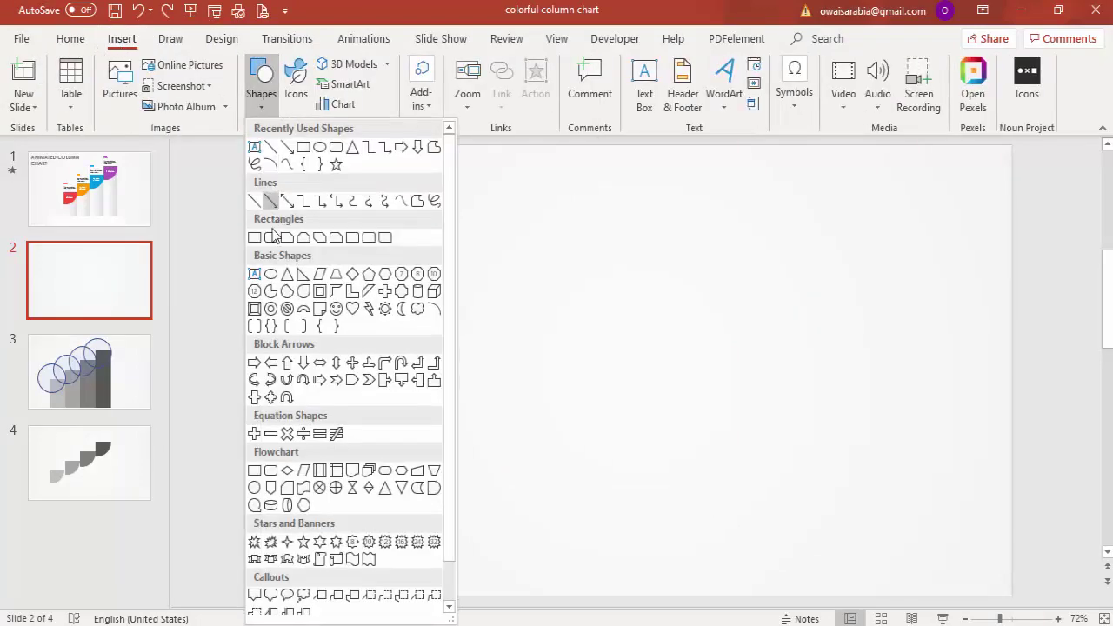
{"action": "left_click", "coordinate": [254, 240]}
{"action": "mouse_move", "coordinate": [447, 289]}
{"action": "left_mouse_down"}
{"action": "mouse_move", "coordinate": [473, 378]}
{"action": "mouse_move", "coordinate": [518, 467]}
{"action": "left_mouse_up"}
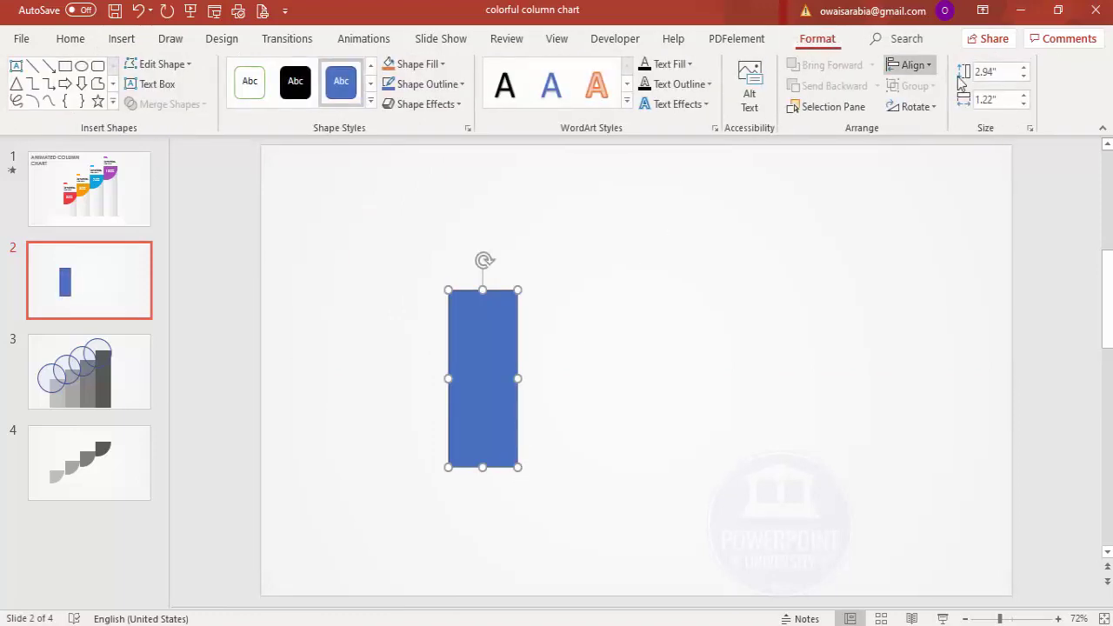
{"action": "left_click", "coordinate": [1000, 73]}
{"action": "type", "text": "3"}
{"action": "left_click", "coordinate": [1012, 101]}
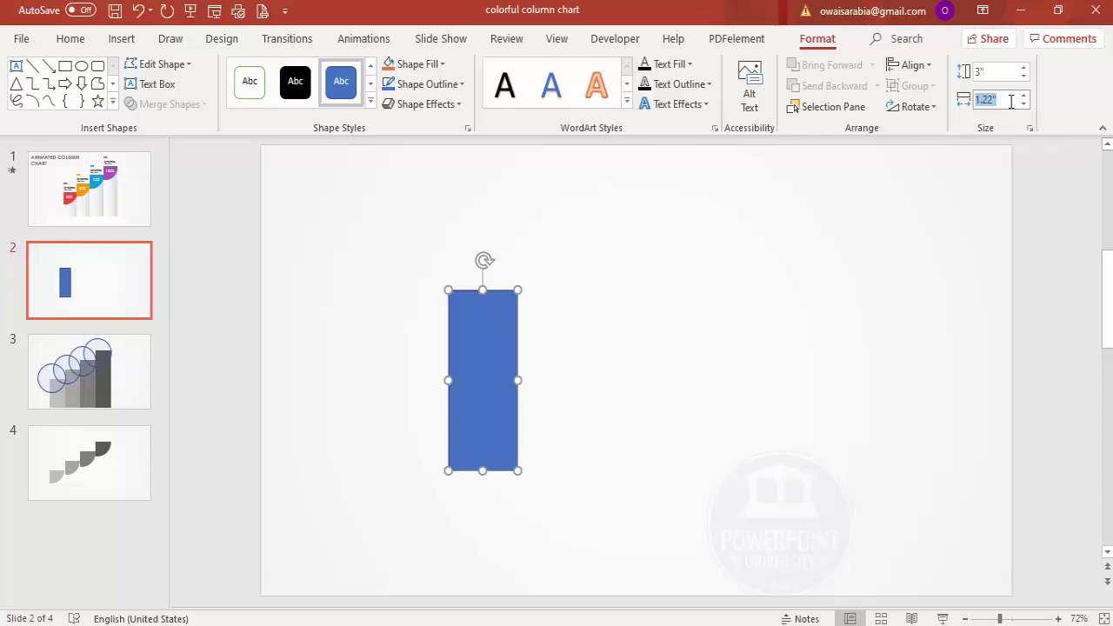
{"action": "type", "text": "1.7"}
{"action": "key", "text": "Return"}
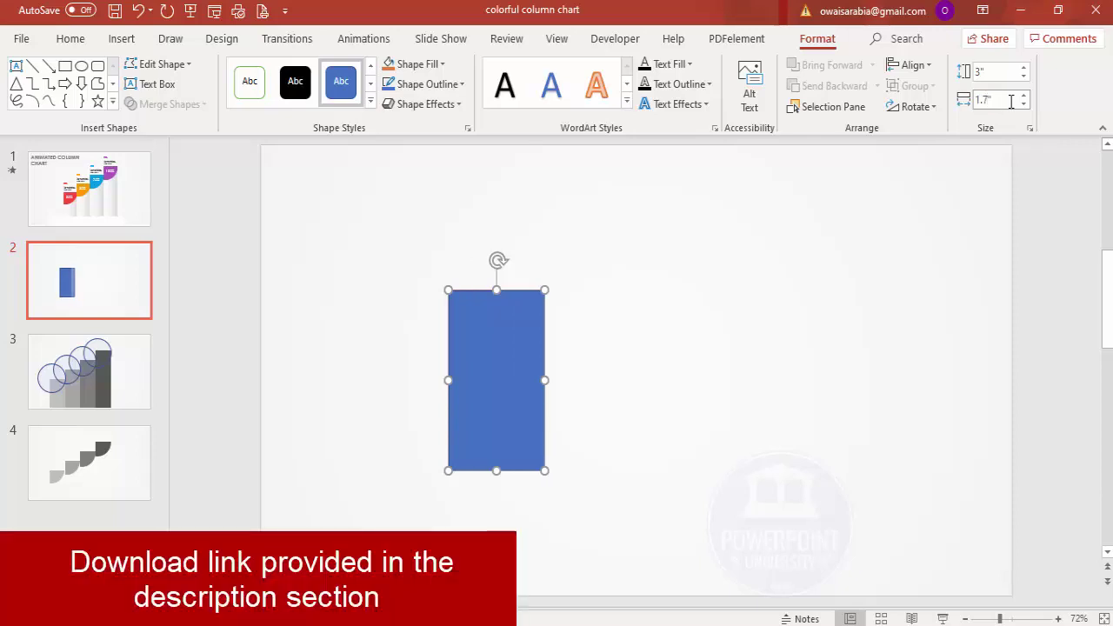
Fill the rectangle light grey, remove its outline, and place a copy to its right.
{"action": "left_click", "coordinate": [424, 69]}
{"action": "left_click", "coordinate": [390, 131]}
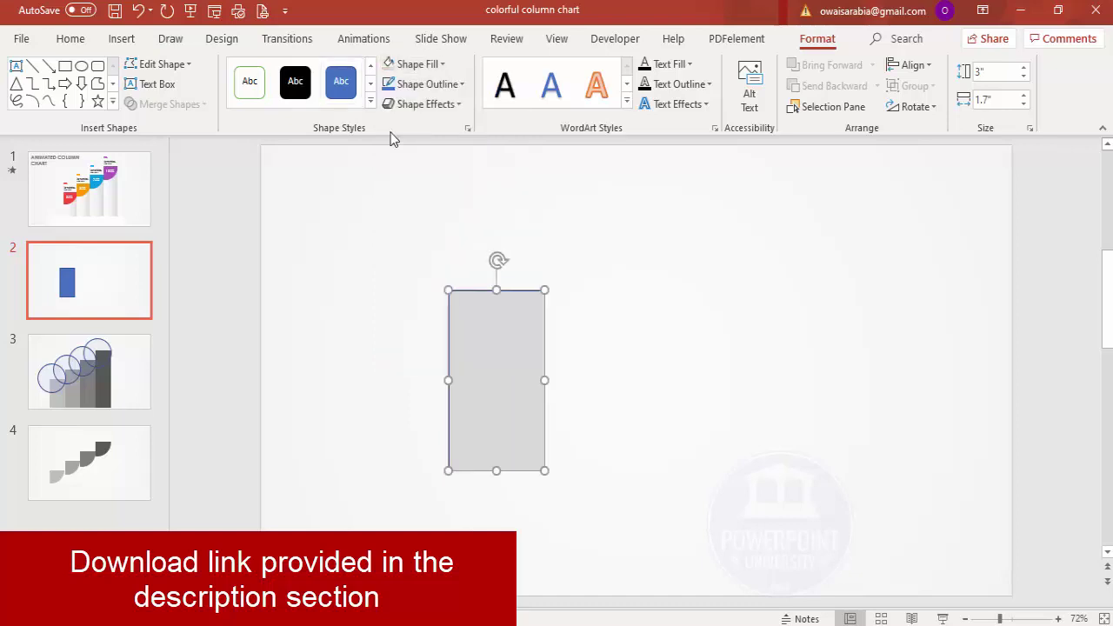
{"action": "left_click_drag", "start_coordinate": [479, 347], "coordinate": [464, 388]}
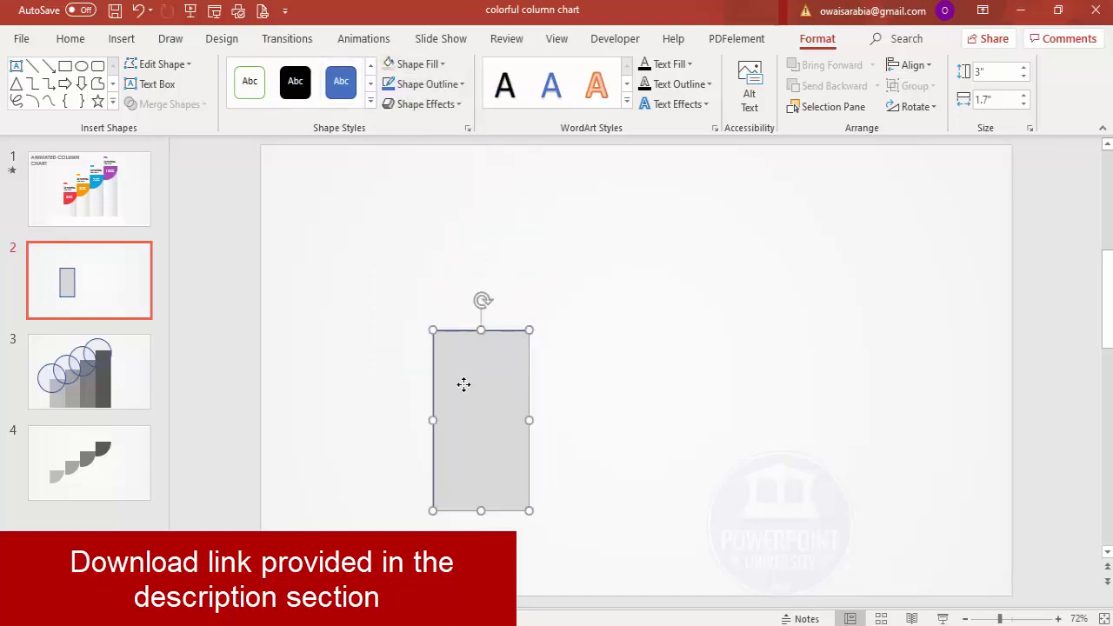
{"action": "left_click", "coordinate": [448, 84]}
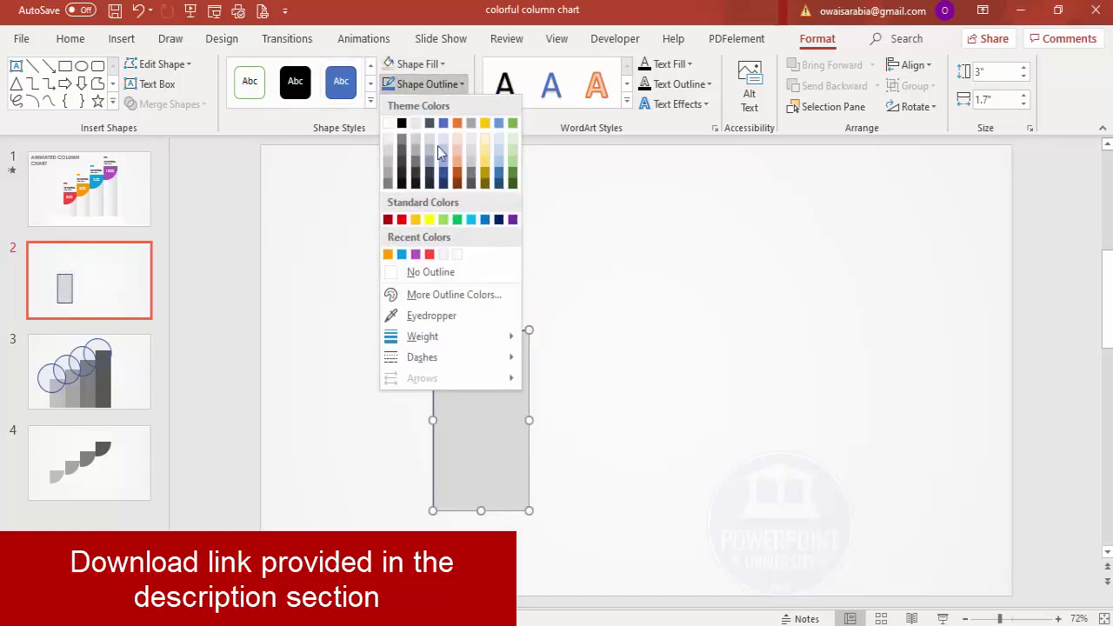
{"action": "left_click", "coordinate": [428, 275]}
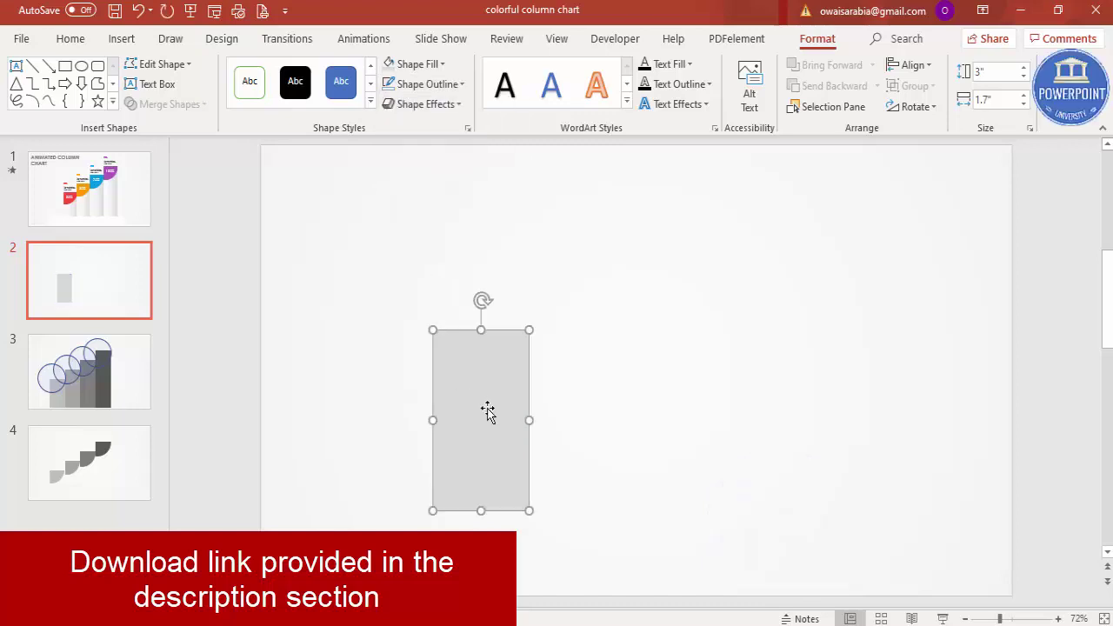
{"action": "left_click_drag", "start_coordinate": [487, 411], "coordinate": [574, 385]}
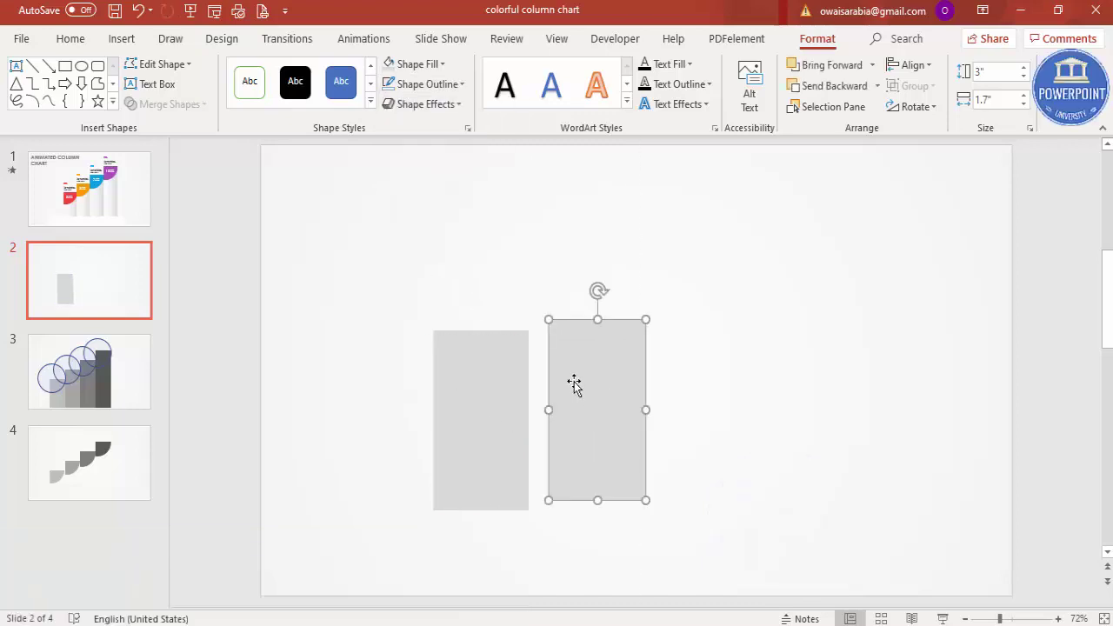
{"action": "left_click", "coordinate": [419, 65]}
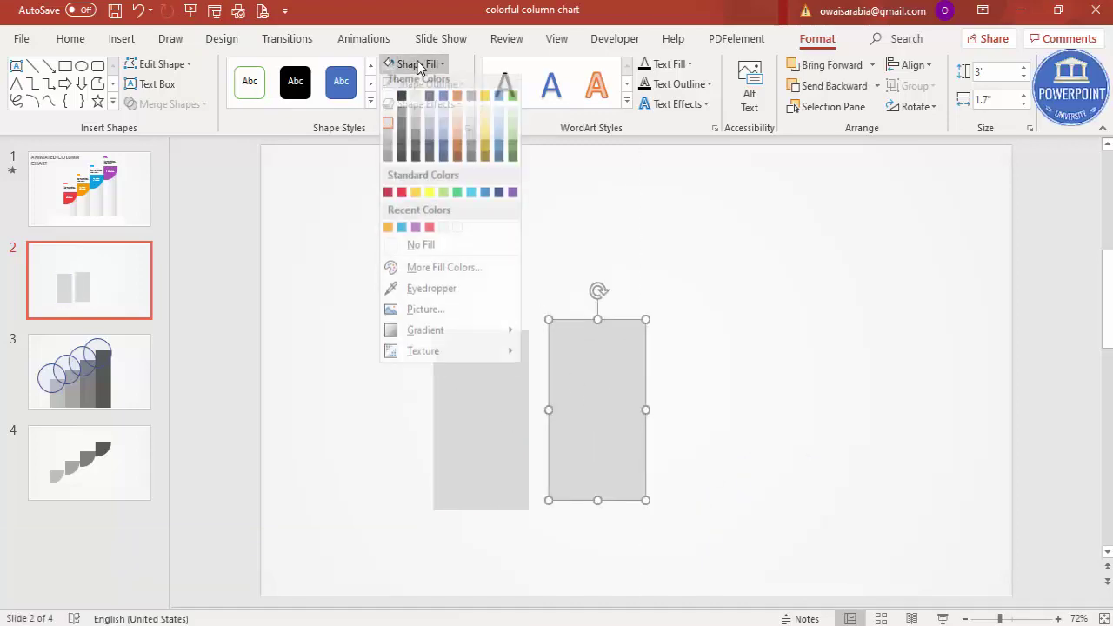
Make the copy a darker grey and 4" tall, bottom-aligned beside the first column.
{"action": "left_click", "coordinate": [390, 144]}
{"action": "left_click", "coordinate": [1002, 73]}
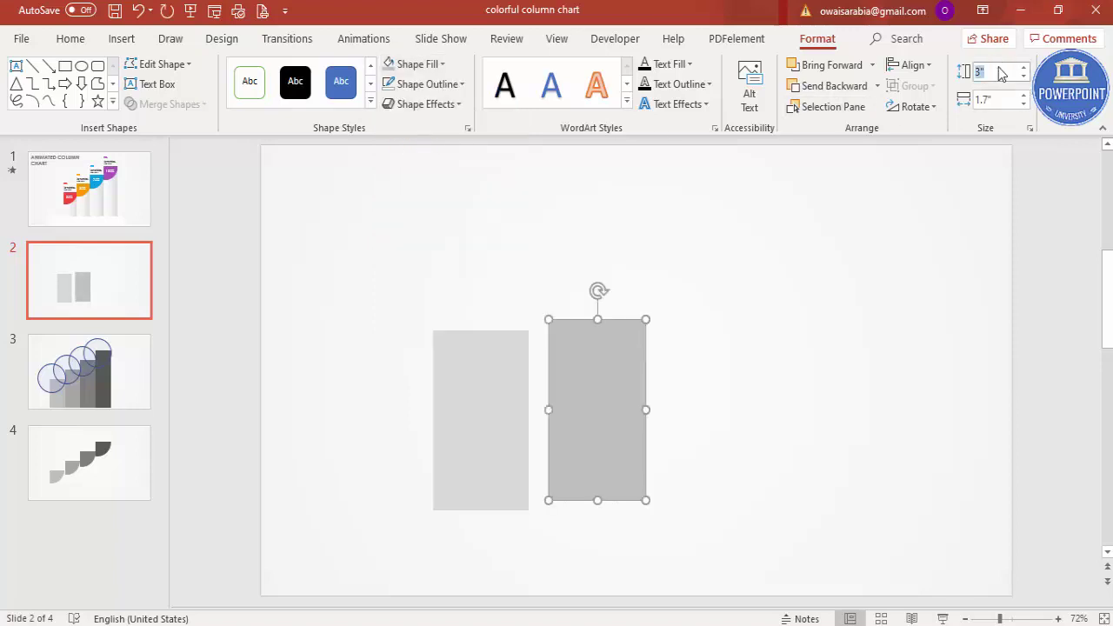
{"action": "type", "text": "4"}
{"action": "key", "text": "Return"}
{"action": "left_click_drag", "start_coordinate": [592, 475], "coordinate": [566, 420]}
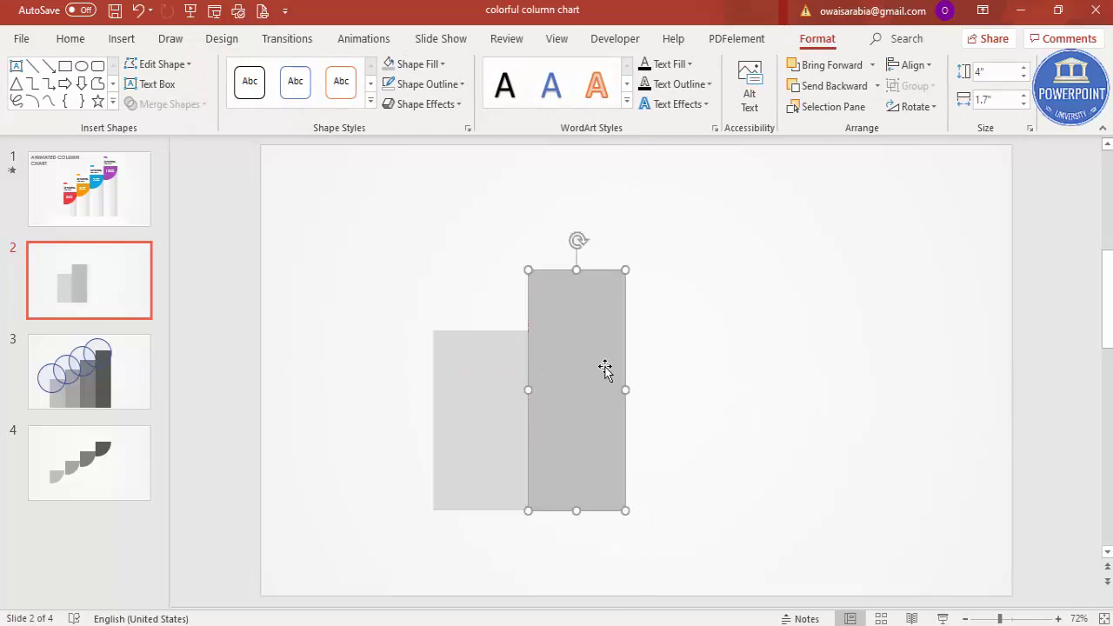
Add a third column in a darker grey, 5" tall, bottom-aligned with the others.
{"action": "left_click_drag", "start_coordinate": [605, 369], "coordinate": [693, 377]}
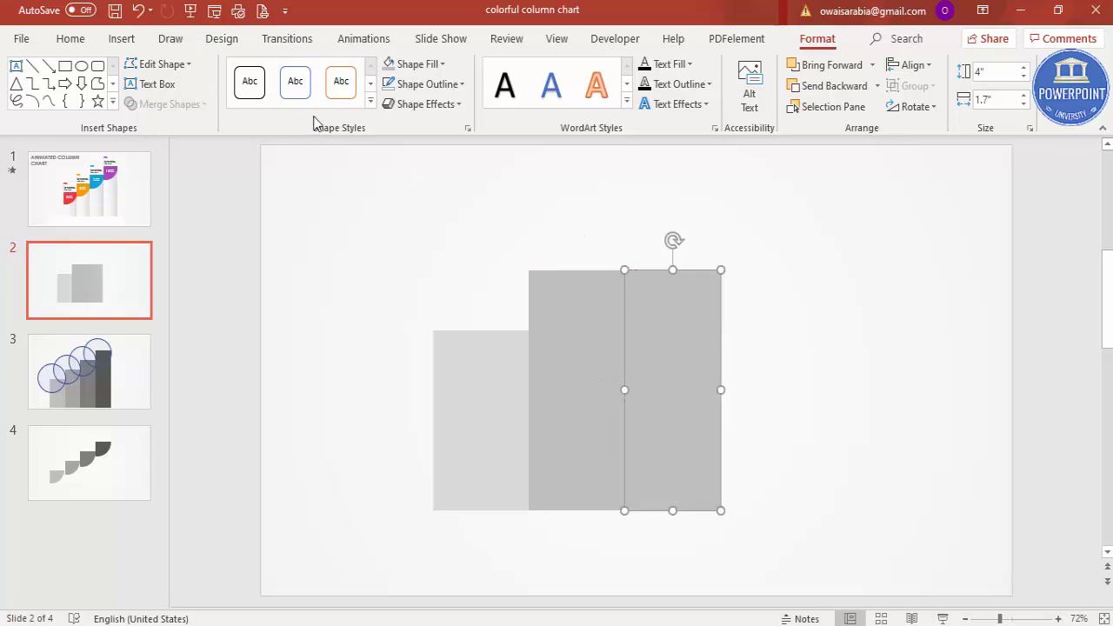
{"action": "left_click", "coordinate": [414, 64]}
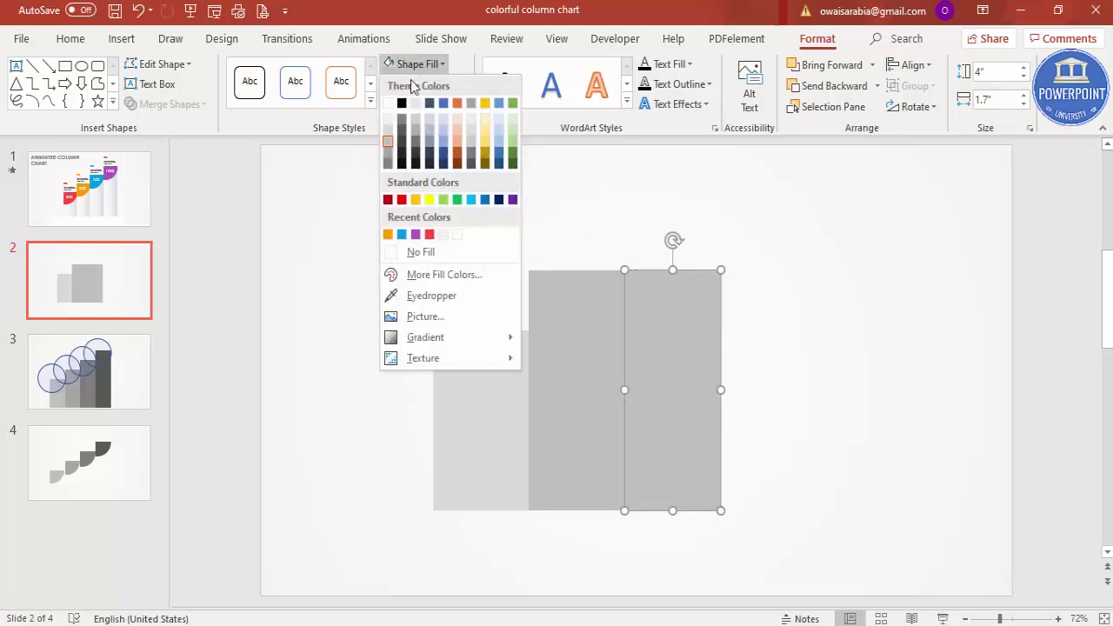
{"action": "left_click", "coordinate": [389, 160]}
{"action": "left_click", "coordinate": [997, 72]}
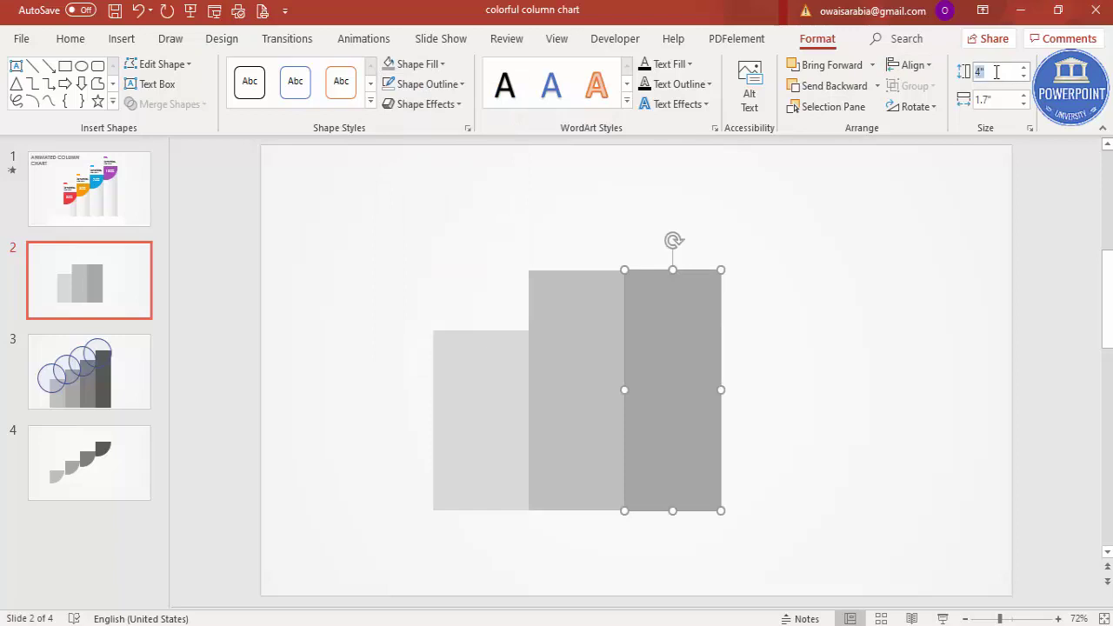
{"action": "type", "text": "5"}
{"action": "left_click", "coordinate": [733, 489]}
{"action": "left_click", "coordinate": [703, 524]}
{"action": "left_click_drag", "start_coordinate": [703, 524], "coordinate": [794, 456]}
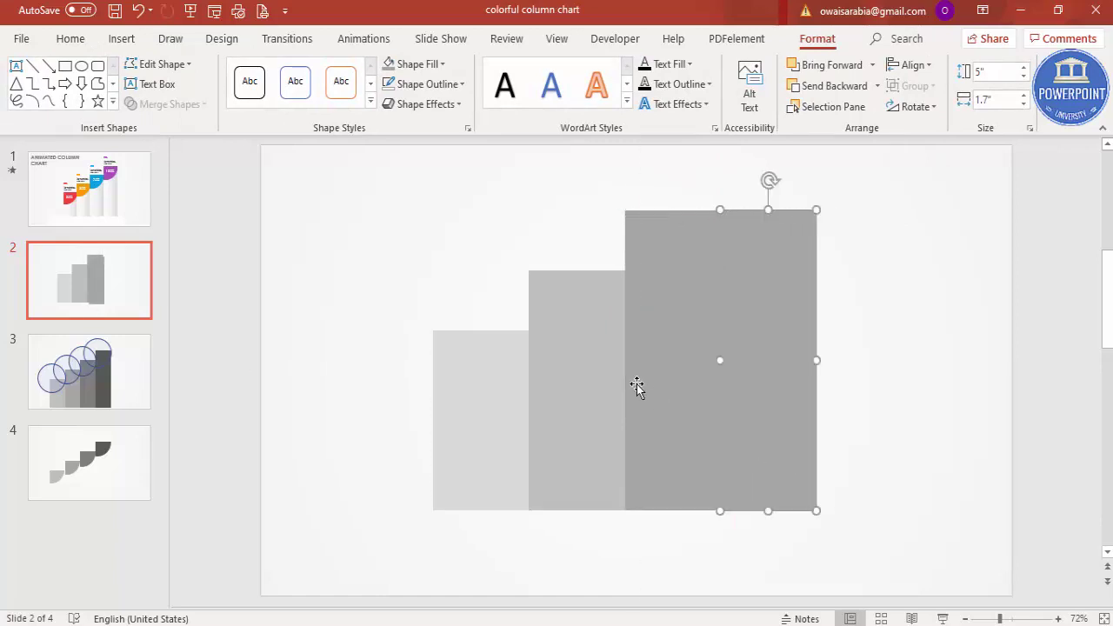
Make the rightmost column dark grey and 6" tall, bottom-aligned with the rest.
{"action": "left_click", "coordinate": [424, 74]}
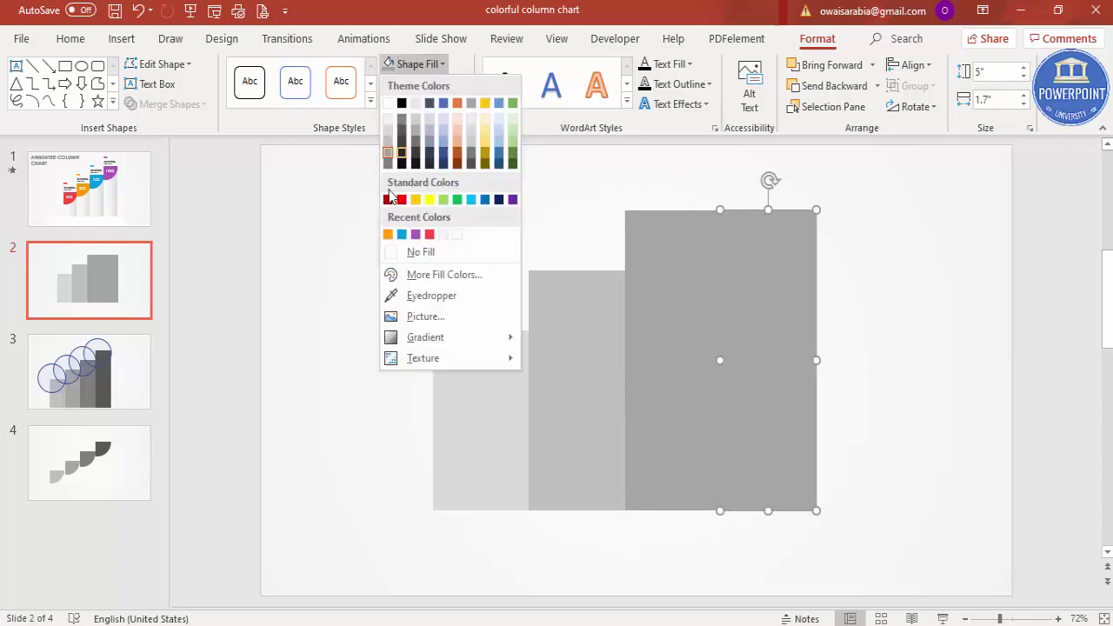
{"action": "left_click", "coordinate": [388, 163]}
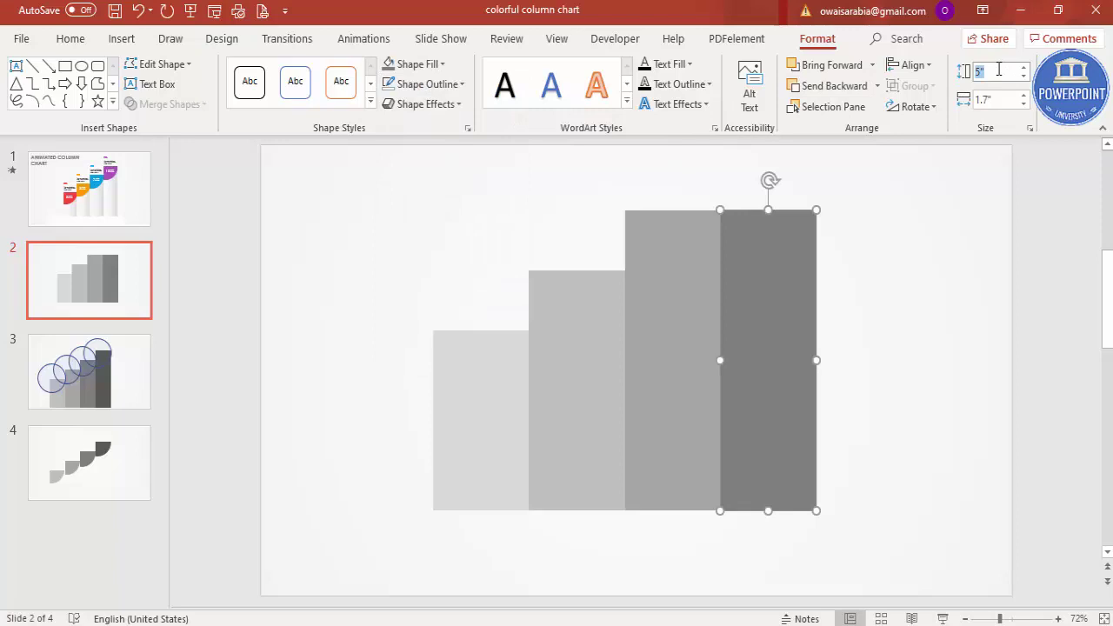
{"action": "type", "text": "6"}
{"action": "key", "text": "Return"}
{"action": "left_click_drag", "start_coordinate": [776, 436], "coordinate": [774, 381]}
Move all four columns together down and to the left.
{"action": "key", "text": "ctrl+a"}
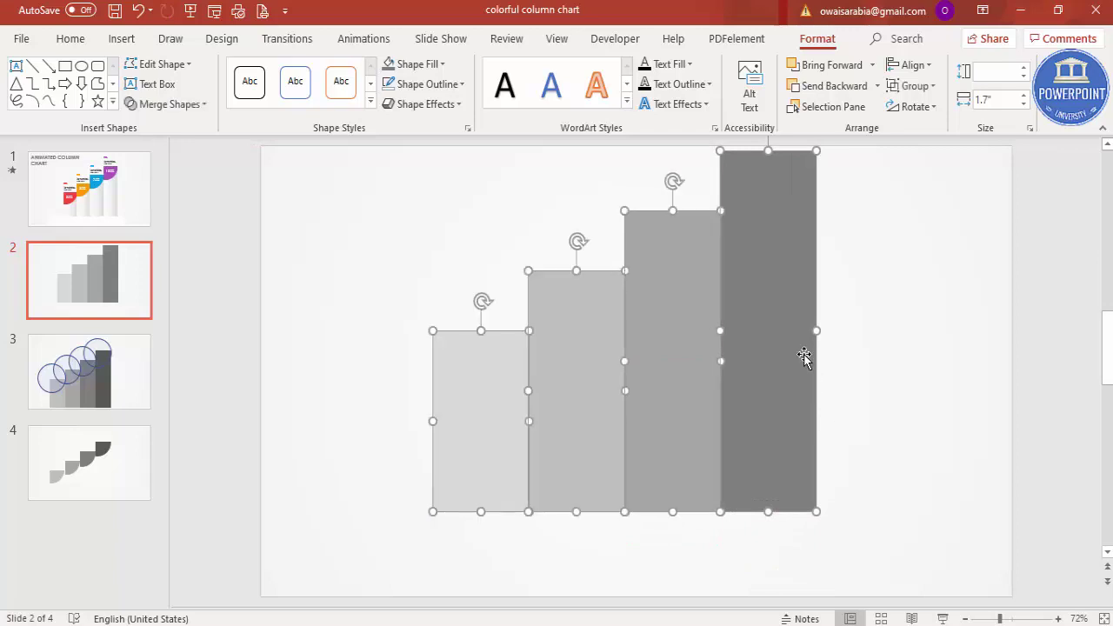
{"action": "left_click_drag", "start_coordinate": [787, 318], "coordinate": [771, 354]}
{"action": "left_click", "coordinate": [854, 348]}
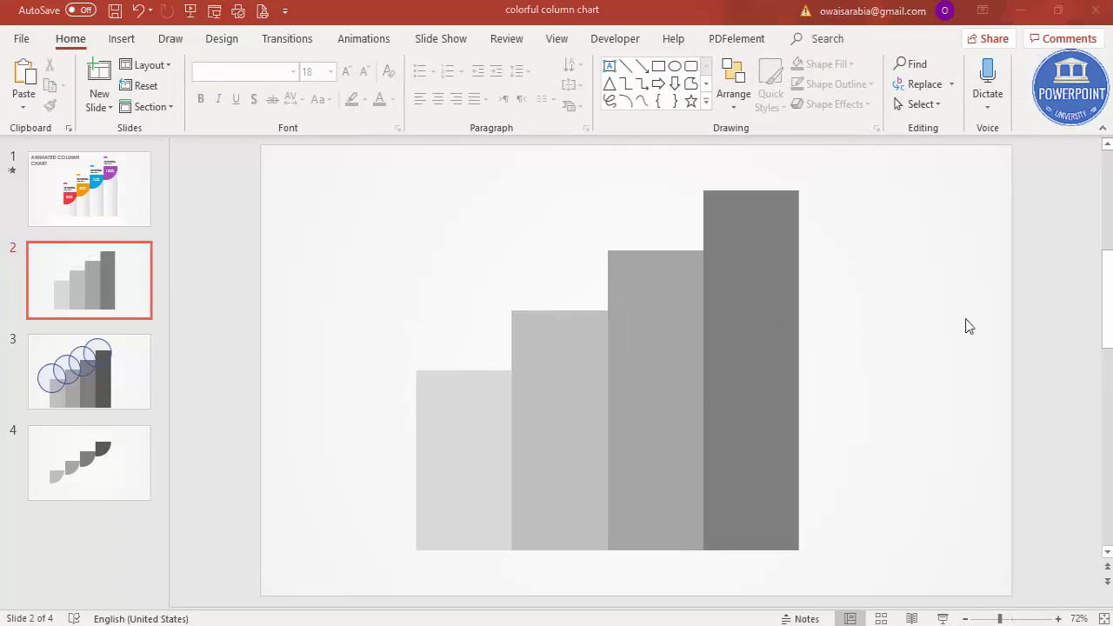
Duplicate slide 2 as a new slide 3.
{"action": "left_click", "coordinate": [84, 274]}
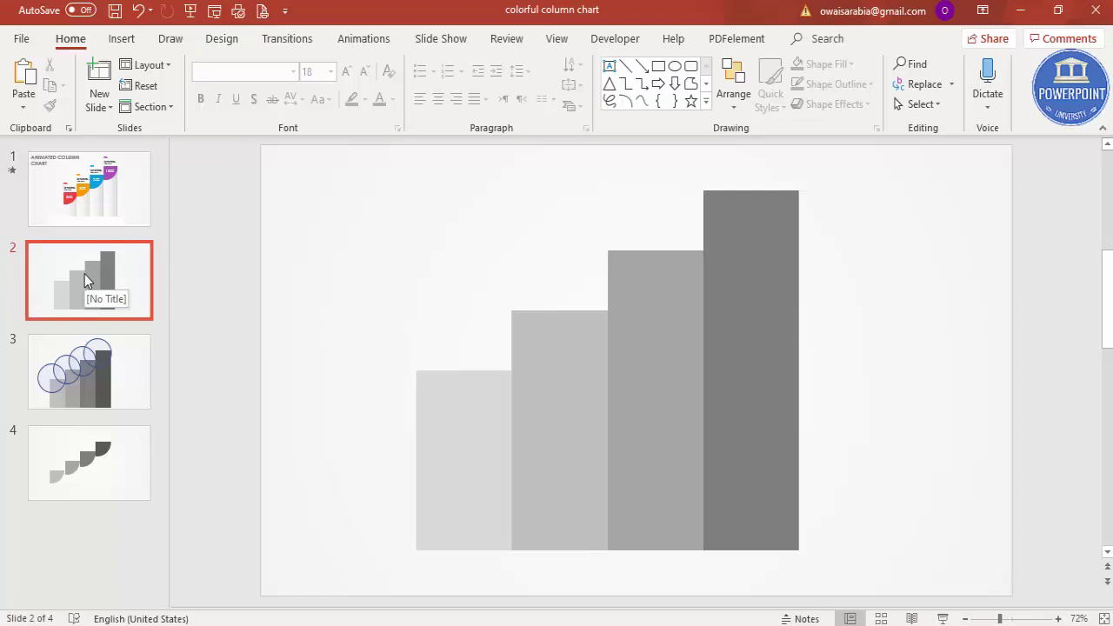
{"action": "right_click", "coordinate": [84, 275]}
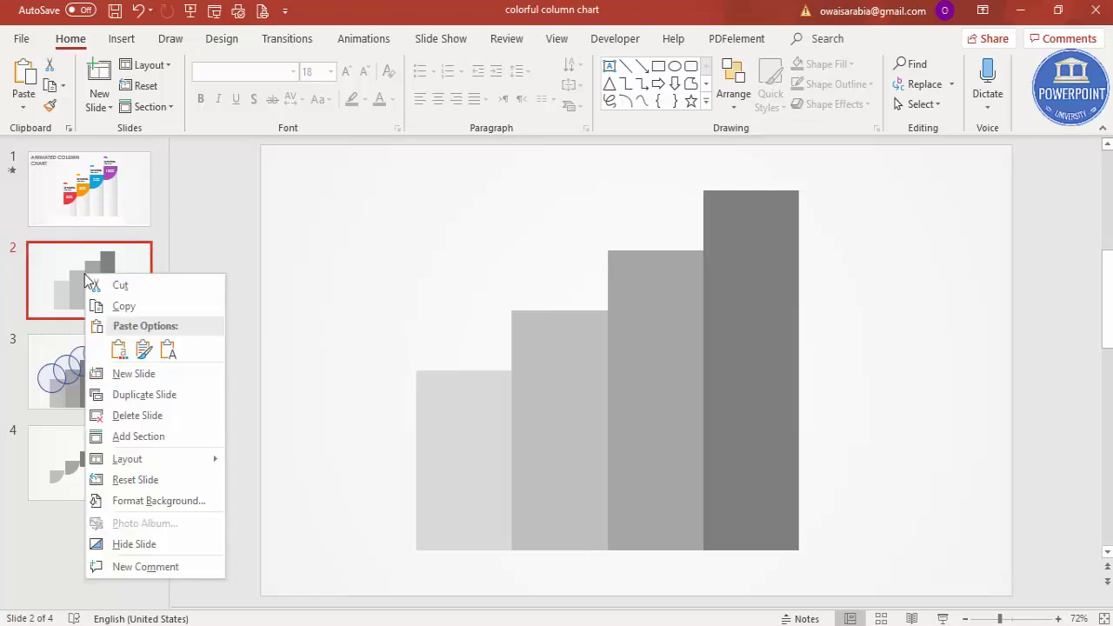
{"action": "left_click", "coordinate": [145, 395]}
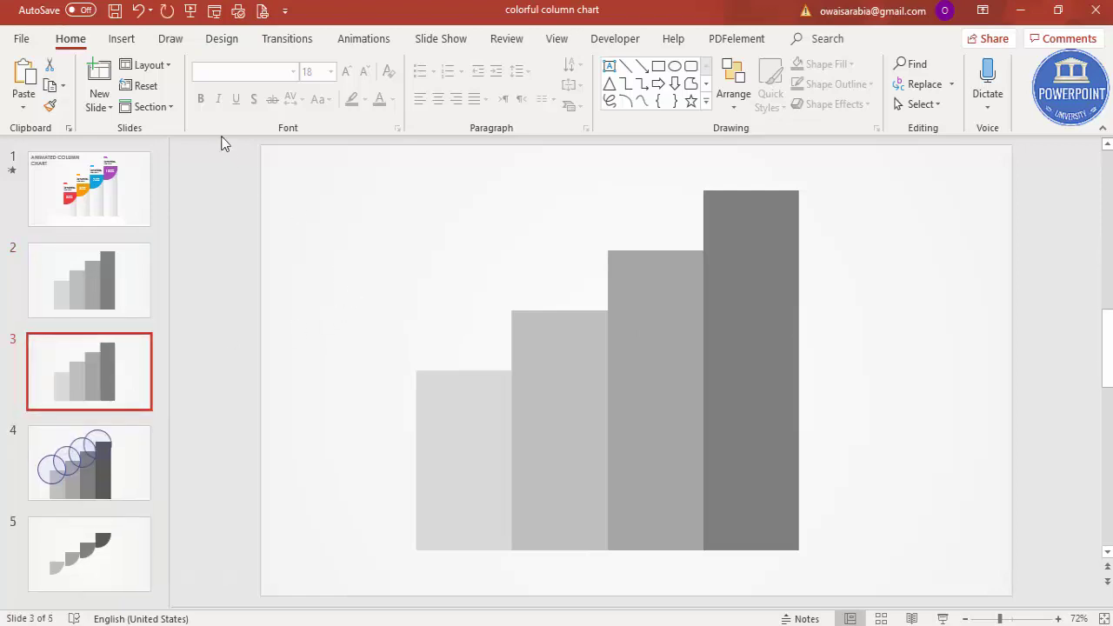
Draw an oval circle over the first column's top.
{"action": "left_click", "coordinate": [121, 39]}
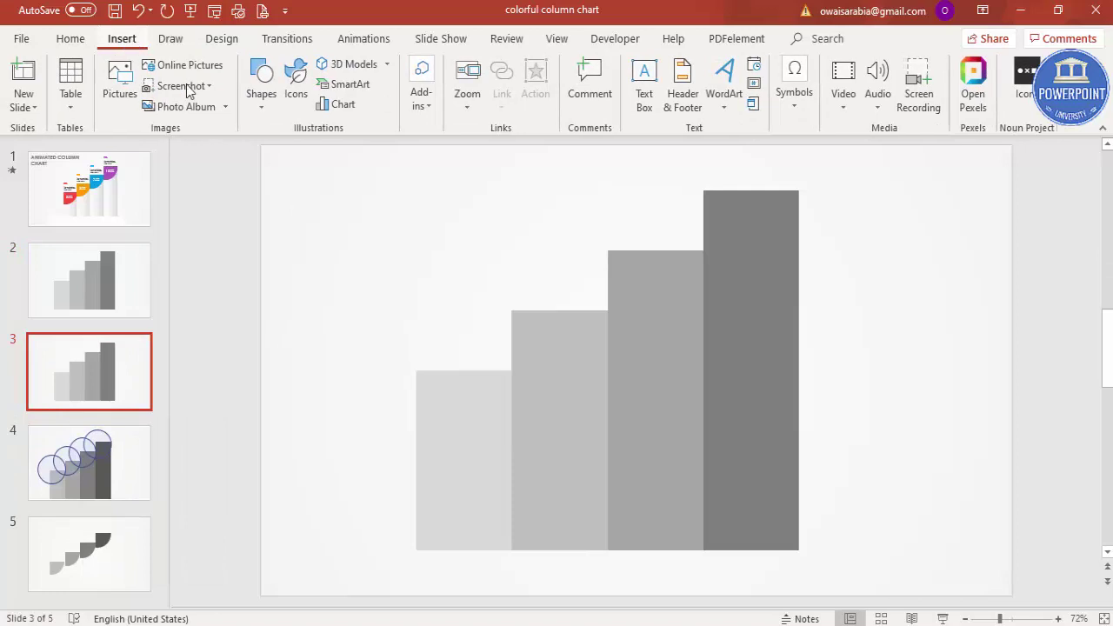
{"action": "left_click", "coordinate": [260, 95]}
{"action": "left_click", "coordinate": [272, 275]}
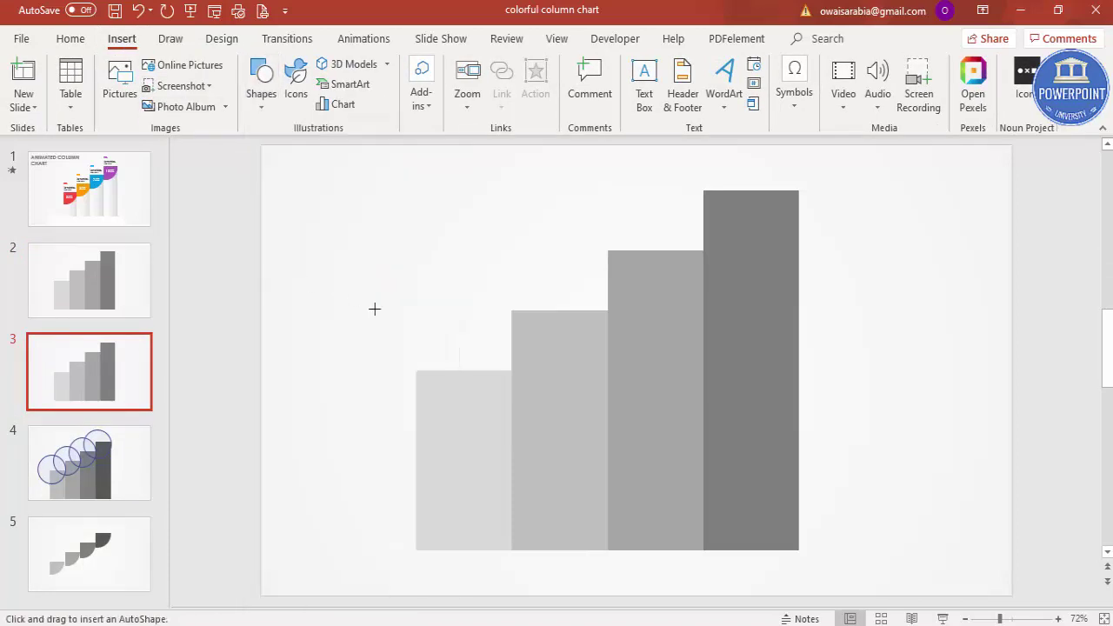
{"action": "left_click_drag", "start_coordinate": [357, 289], "coordinate": [472, 391]}
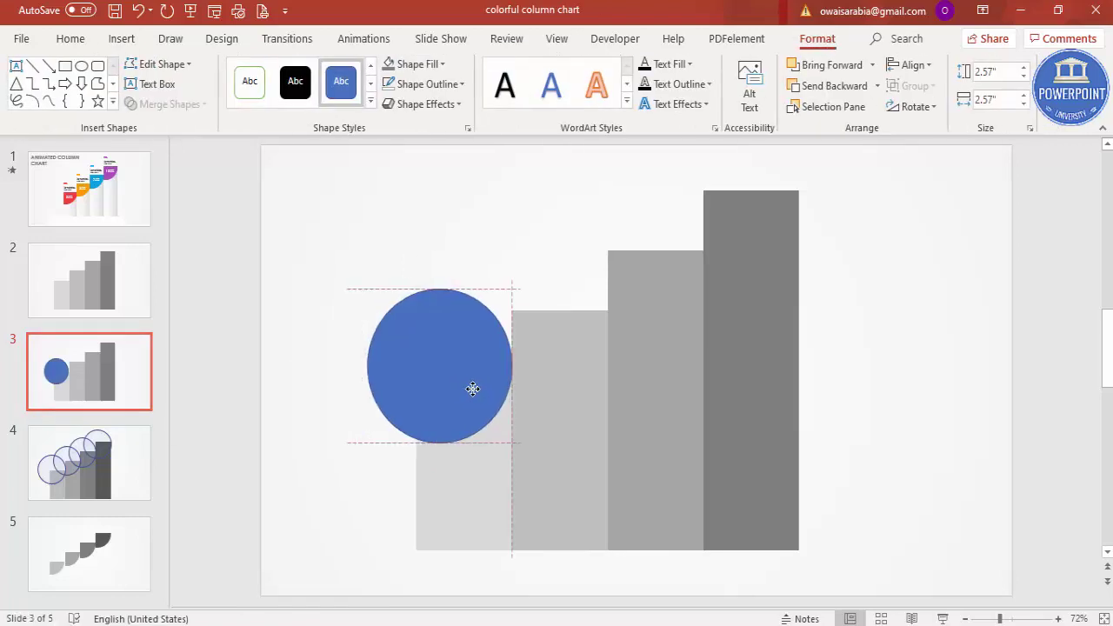
Give the circle a black outline and no fill.
{"action": "left_click", "coordinate": [433, 87]}
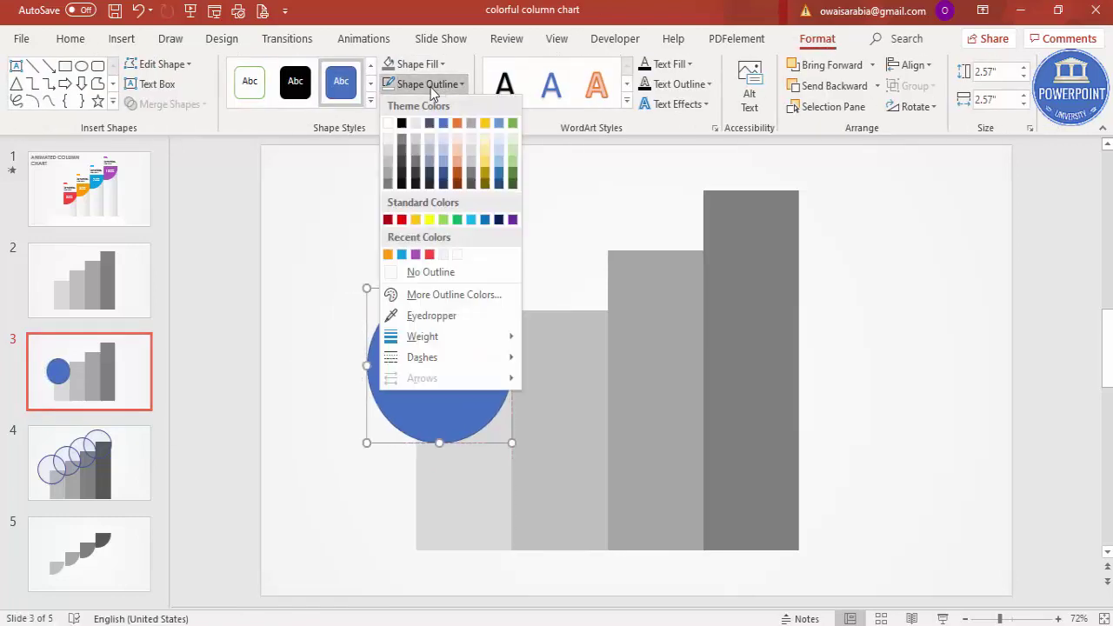
{"action": "left_click", "coordinate": [401, 123]}
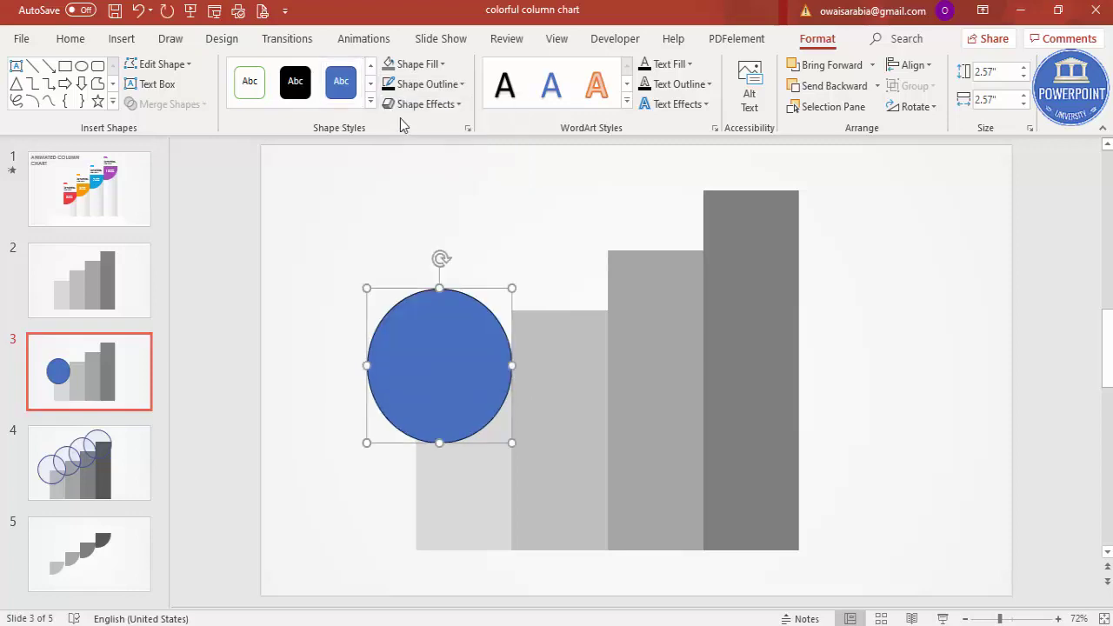
{"action": "left_click", "coordinate": [409, 65]}
{"action": "left_click", "coordinate": [437, 252]}
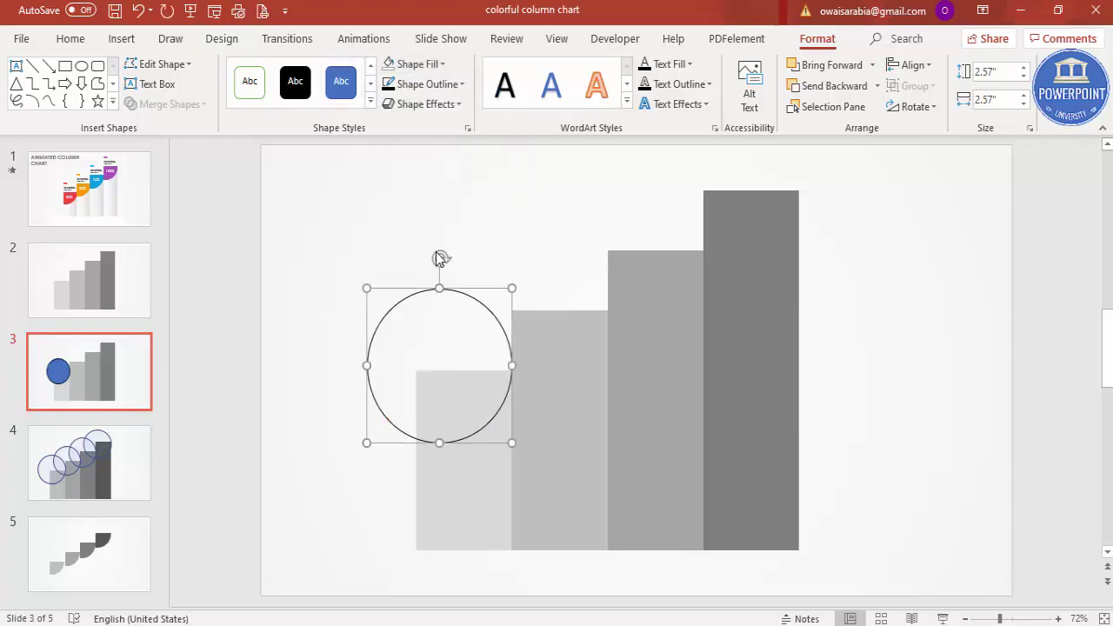
Align the circle with the first column and place a Ctrl+D duplicate over column two.
{"action": "left_click", "coordinate": [485, 287]}
{"action": "left_click", "coordinate": [460, 398]}
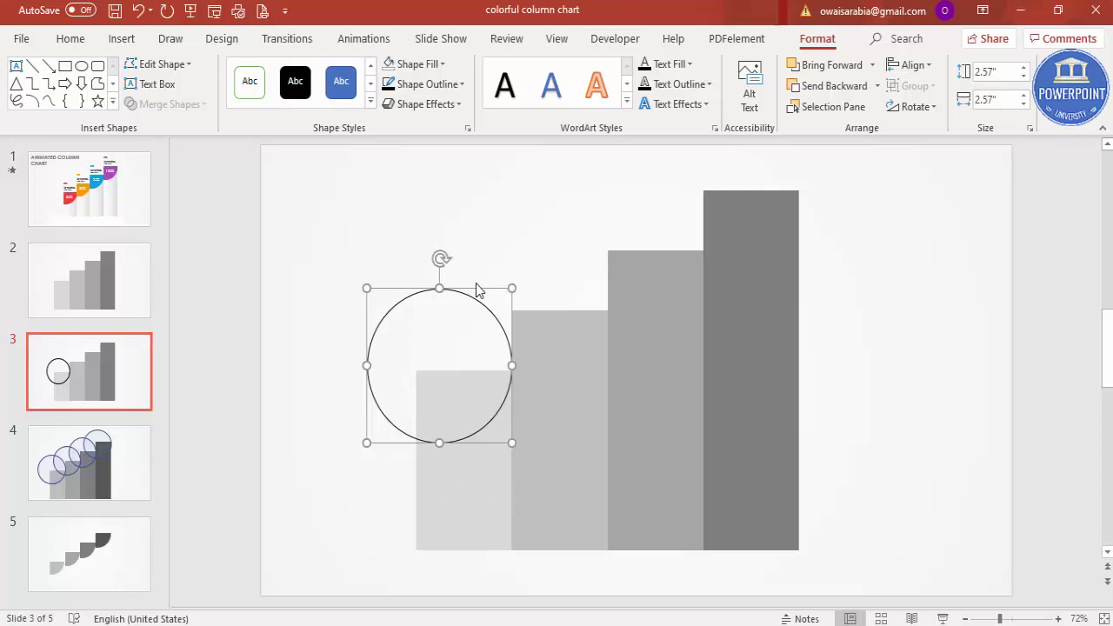
{"action": "left_click_drag", "start_coordinate": [472, 288], "coordinate": [473, 280]}
{"action": "key", "text": "ctrl+d"}
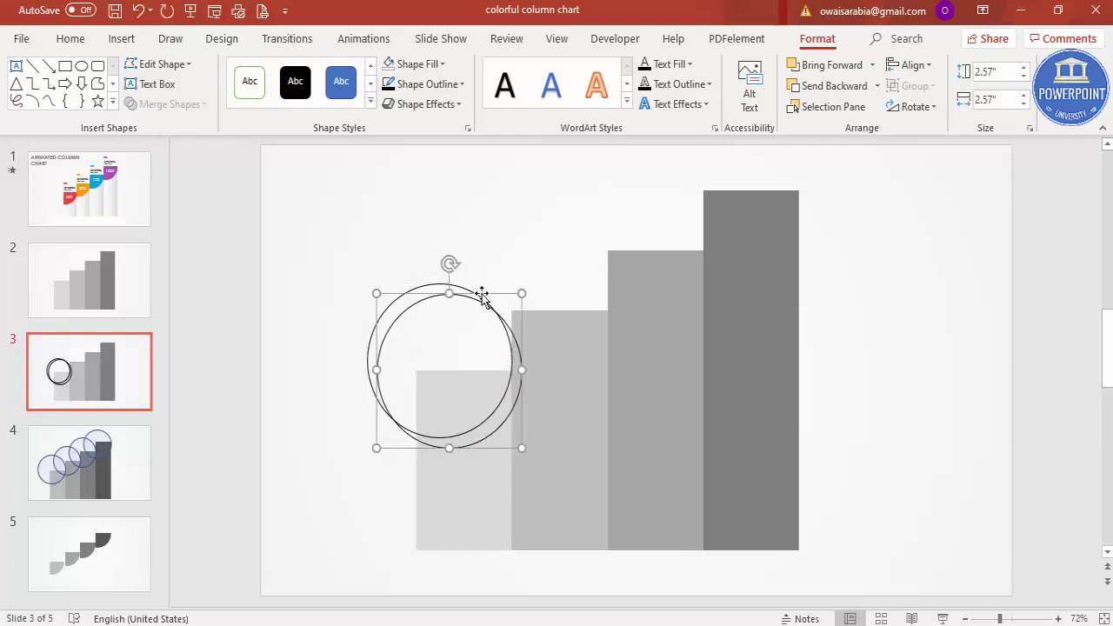
{"action": "left_click_drag", "start_coordinate": [500, 298], "coordinate": [583, 236]}
Duplicate two more circles for columns three and four, then raise the top circle slightly.
{"action": "key", "text": "ctrl+d"}
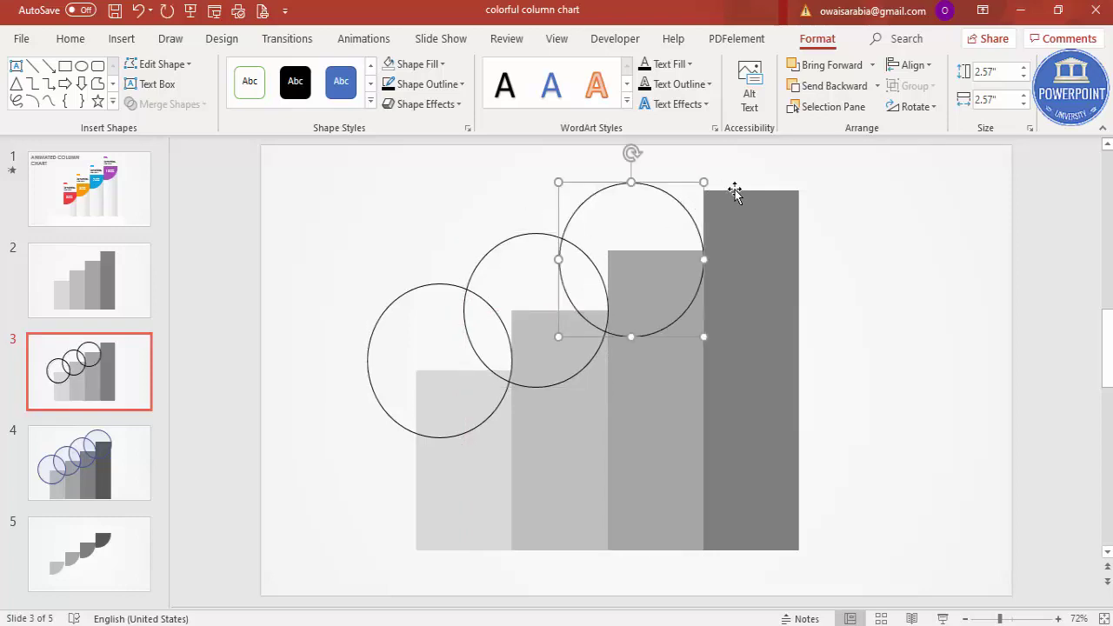
{"action": "key", "text": "ctrl+d"}
{"action": "left_click", "coordinate": [905, 255]}
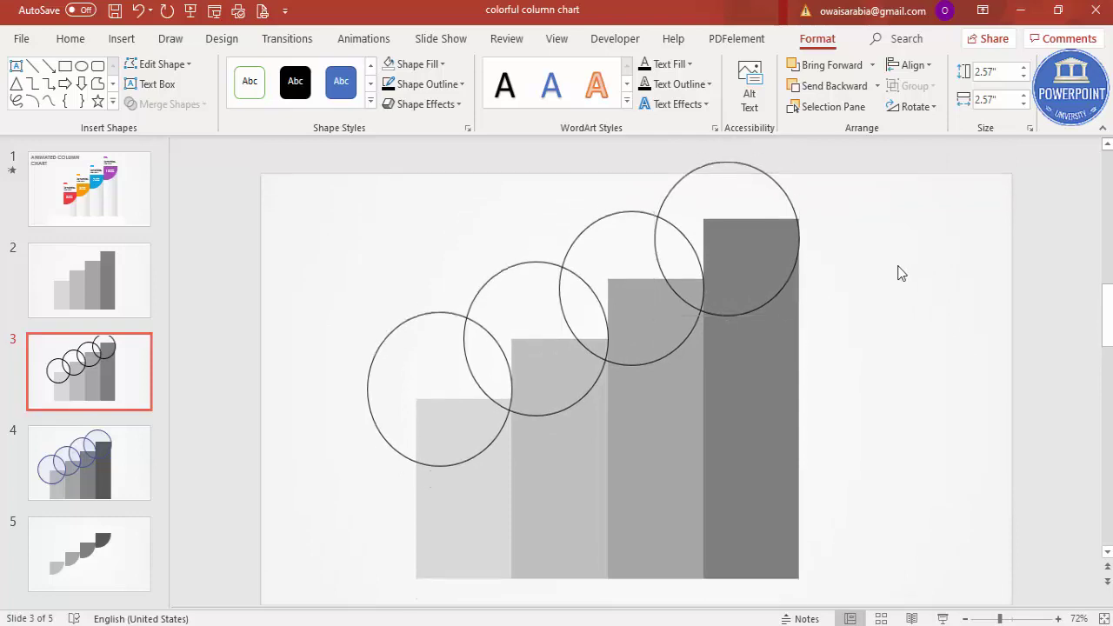
{"action": "left_click", "coordinate": [782, 175]}
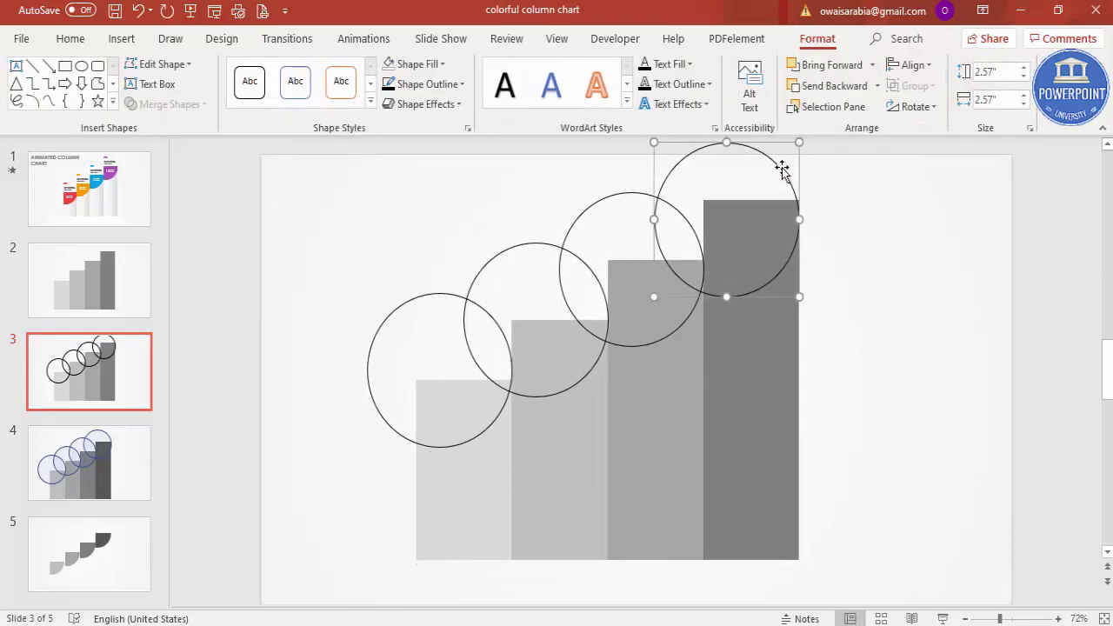
{"action": "left_click_drag", "start_coordinate": [782, 166], "coordinate": [783, 164]}
{"action": "left_click", "coordinate": [884, 301]}
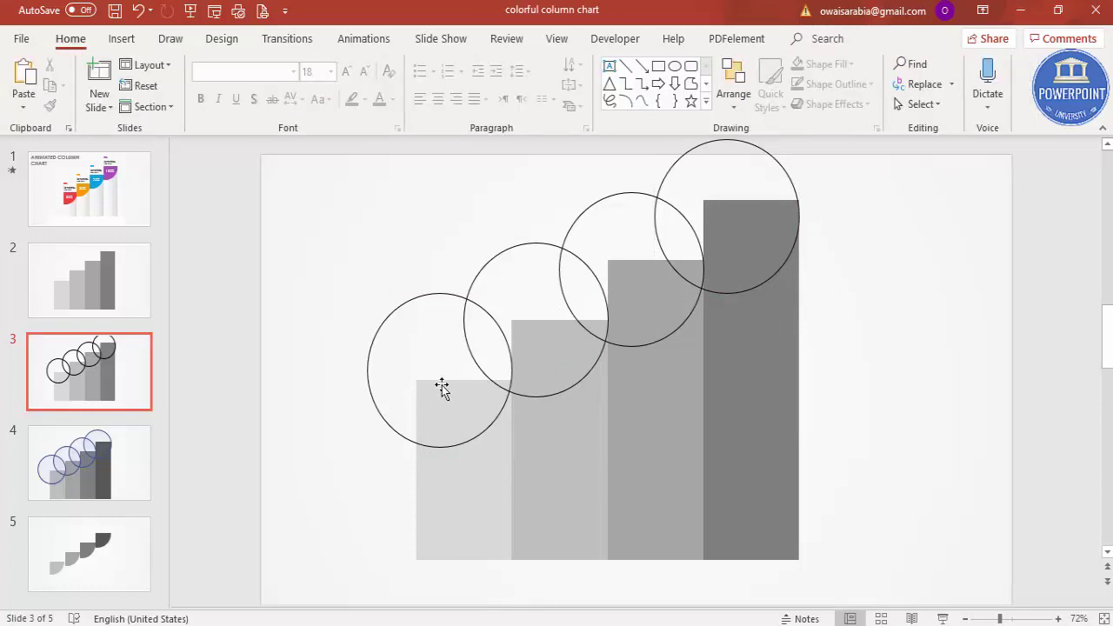
{"action": "scroll", "coordinate": [496, 504], "scroll_direction": "down", "scroll_amount": 1}
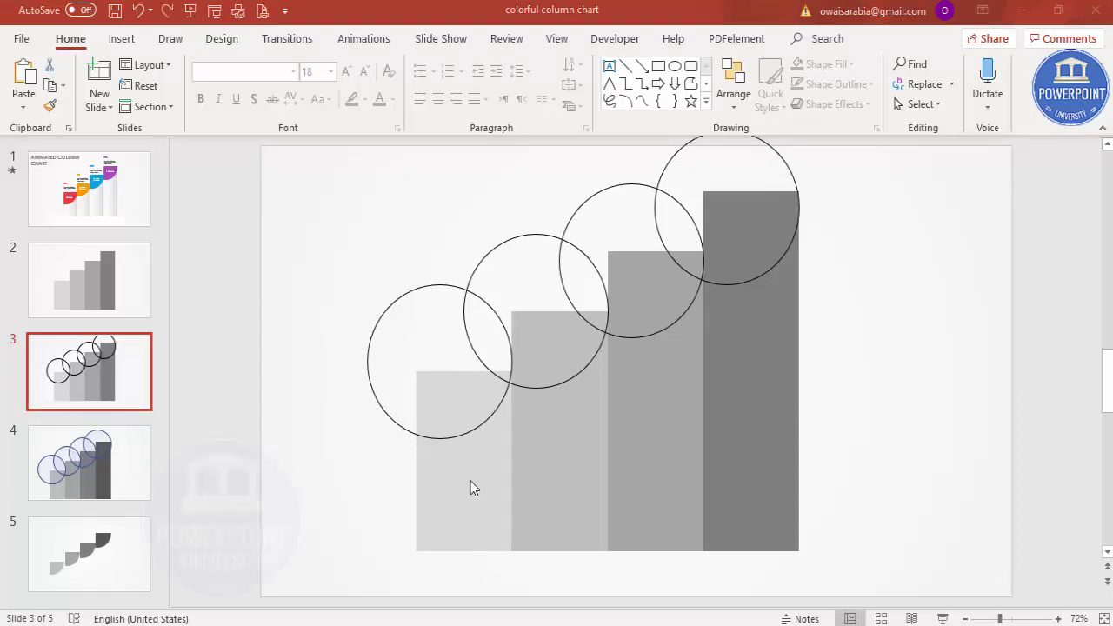
Intersect the first and second columns with their circles using Merge Shapes.
{"action": "left_click", "coordinate": [470, 484]}
{"action": "key", "text": "Escape"}
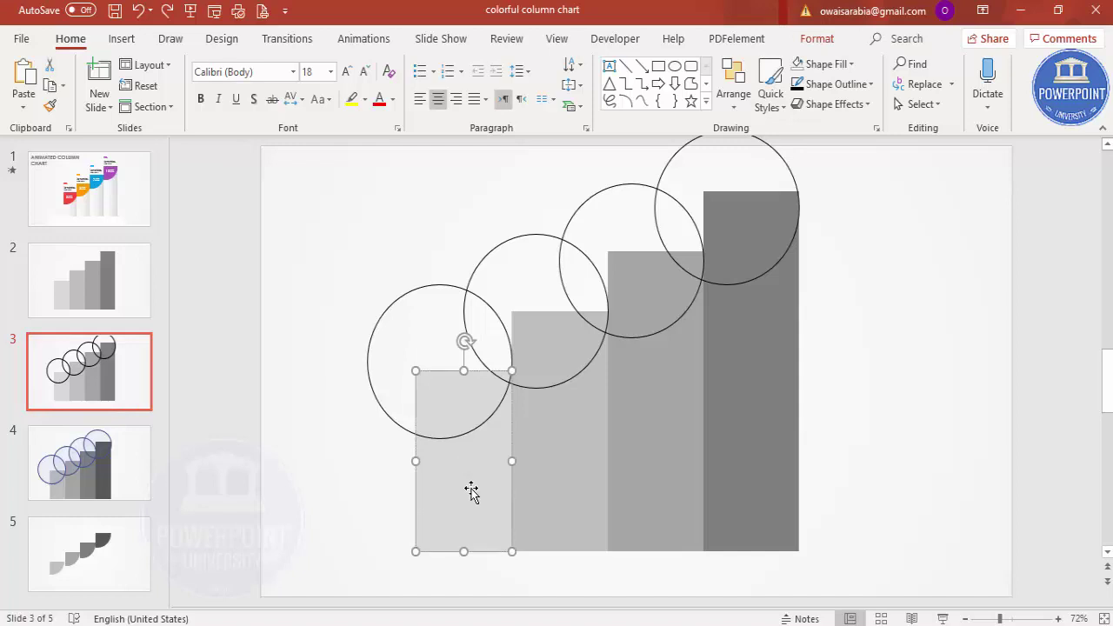
{"action": "left_click", "coordinate": [414, 294], "text": "shift"}
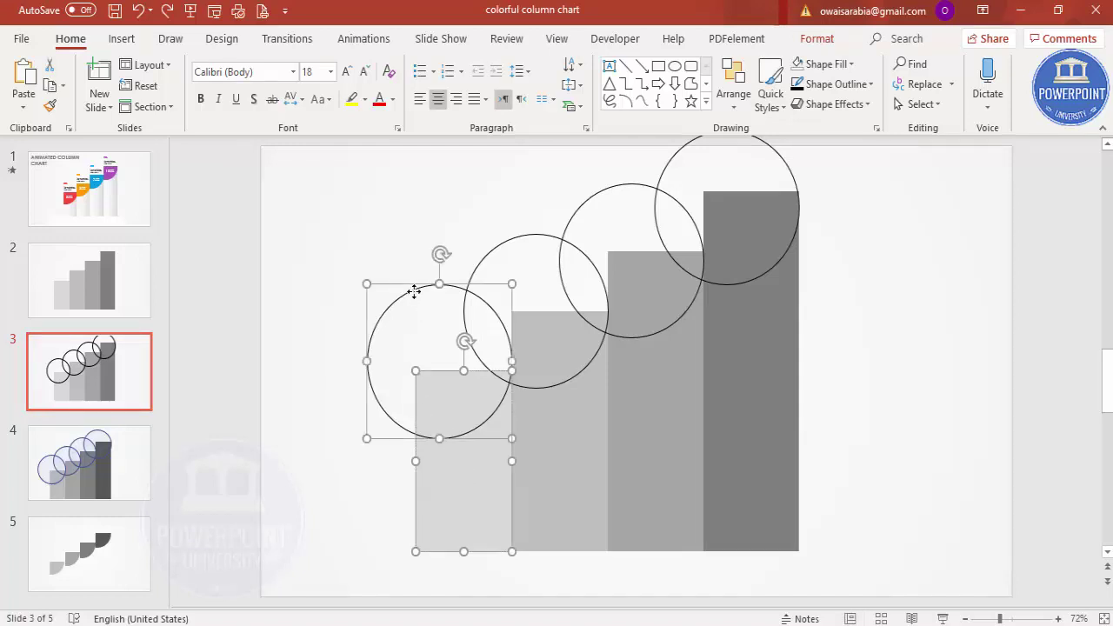
{"action": "left_click", "coordinate": [816, 38]}
{"action": "left_click", "coordinate": [198, 104]}
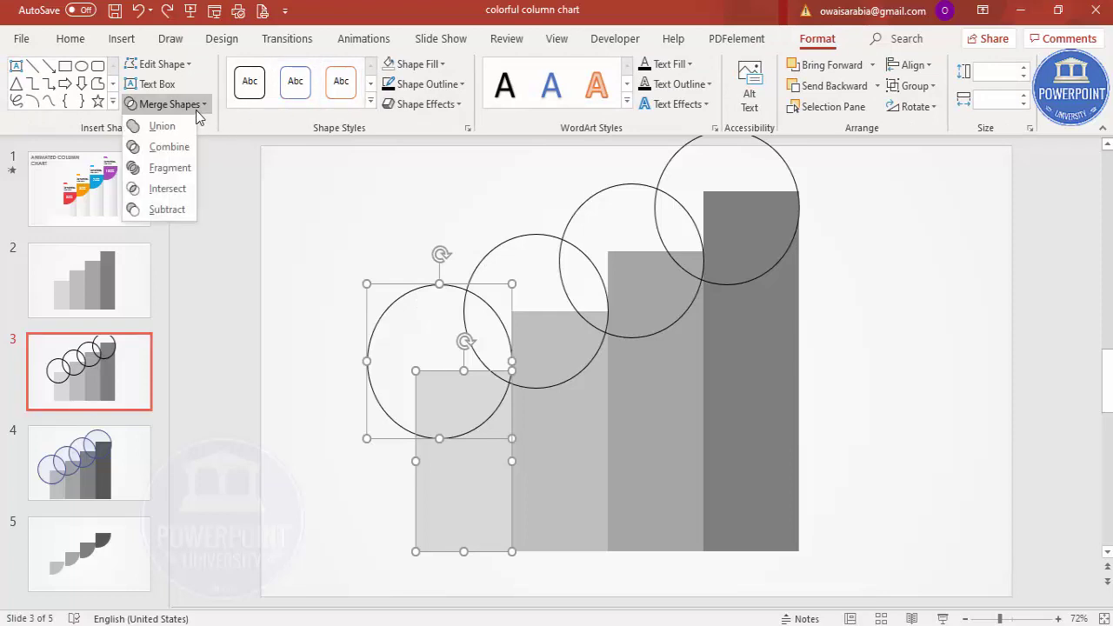
{"action": "left_click", "coordinate": [179, 190]}
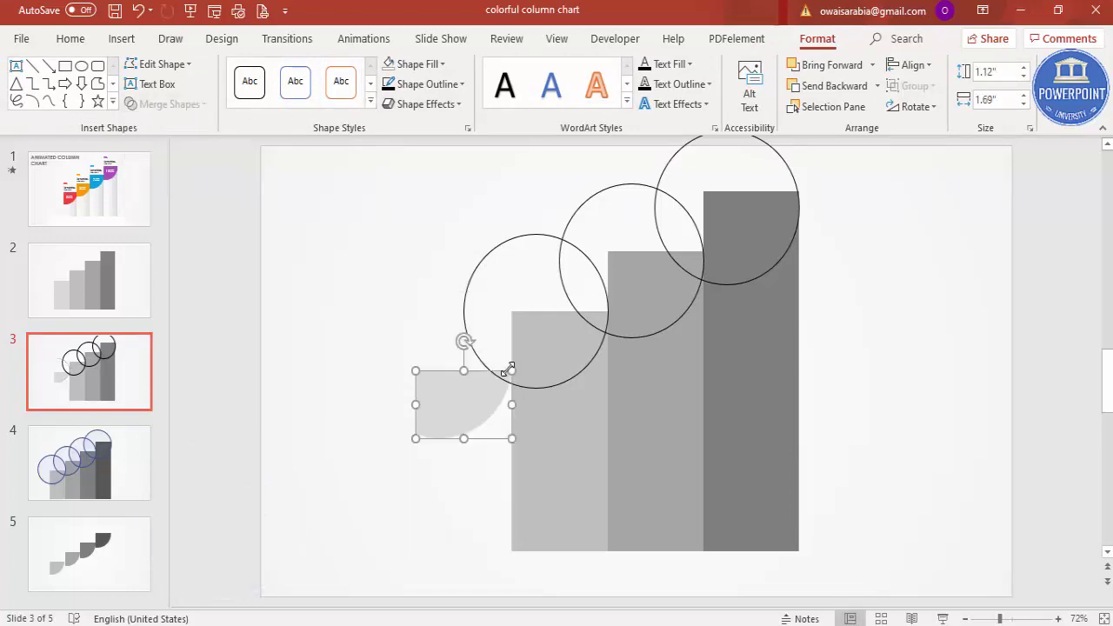
{"action": "left_click", "coordinate": [580, 509]}
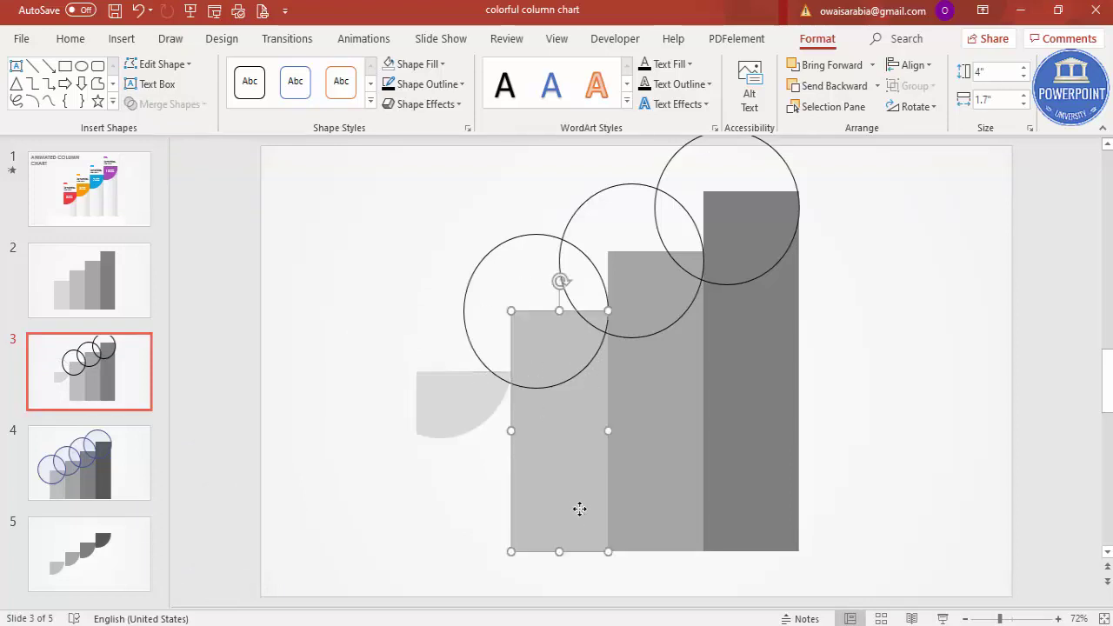
{"action": "left_click_drag", "start_coordinate": [581, 507], "coordinate": [580, 508]}
{"action": "left_click", "coordinate": [511, 241], "text": "shift"}
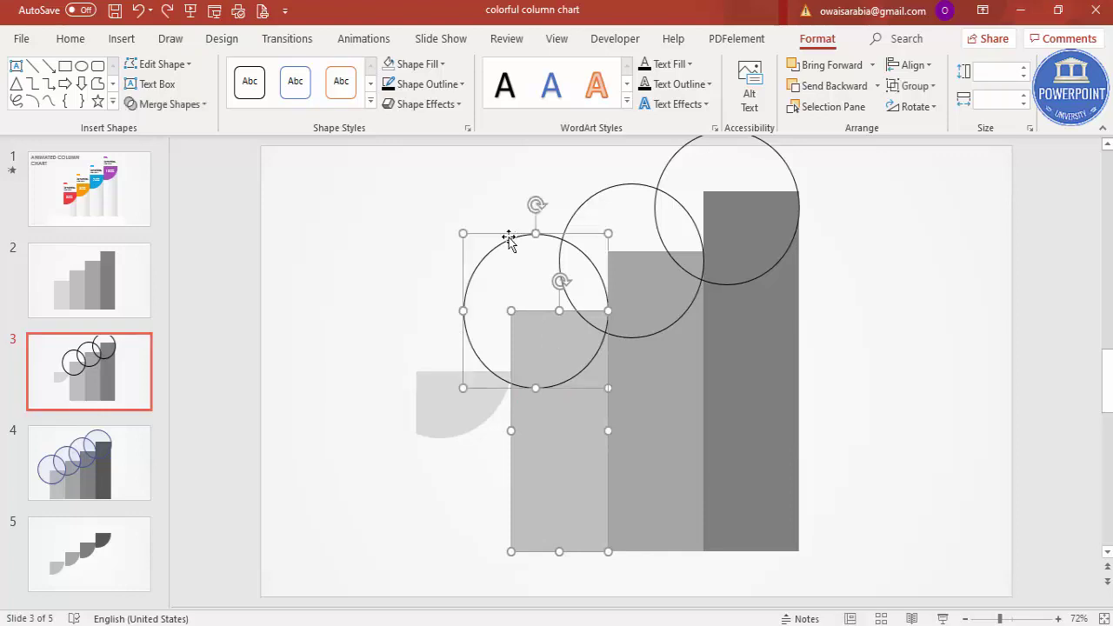
{"action": "left_click", "coordinate": [185, 106]}
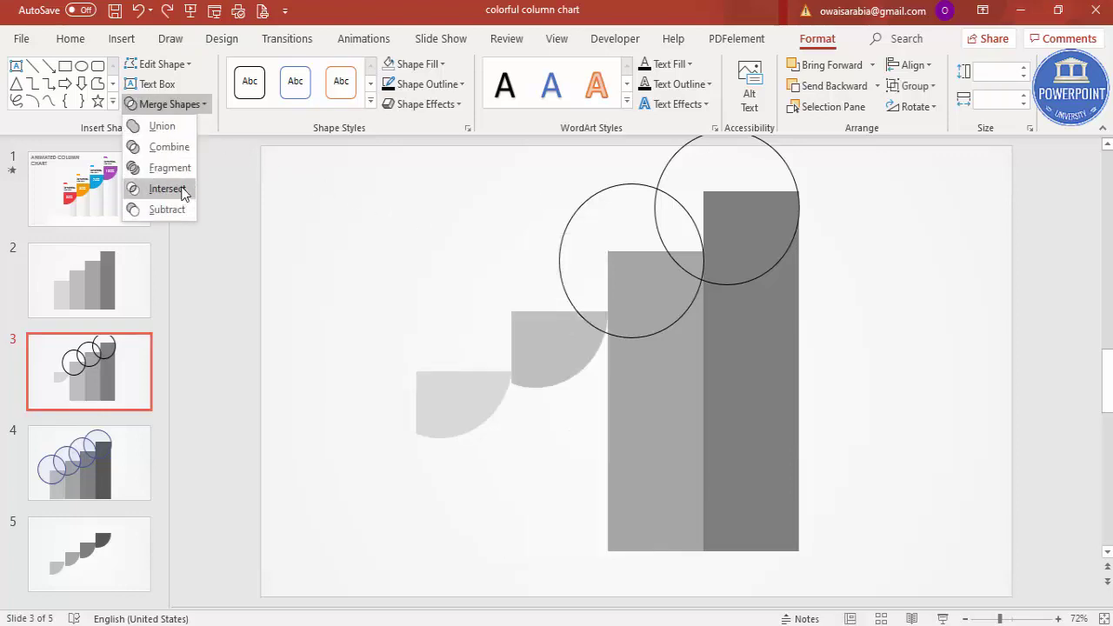
{"action": "left_click", "coordinate": [183, 189]}
Intersect the third and tallest columns with their circles using Merge Shapes.
{"action": "left_click", "coordinate": [683, 485]}
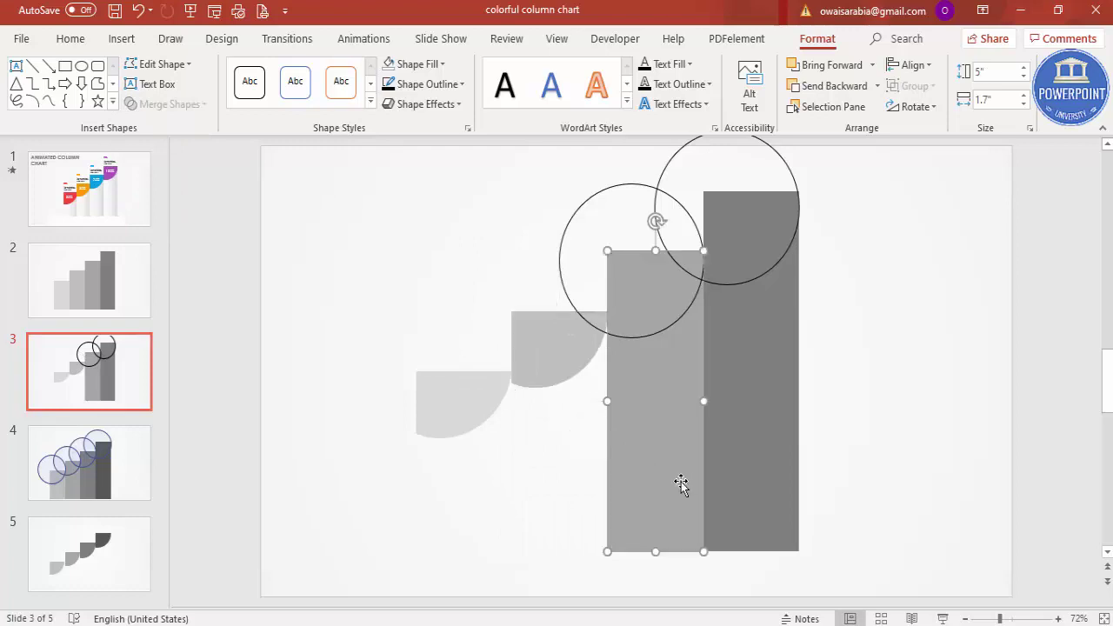
{"action": "left_click", "coordinate": [624, 183], "text": "shift"}
{"action": "left_click", "coordinate": [148, 105]}
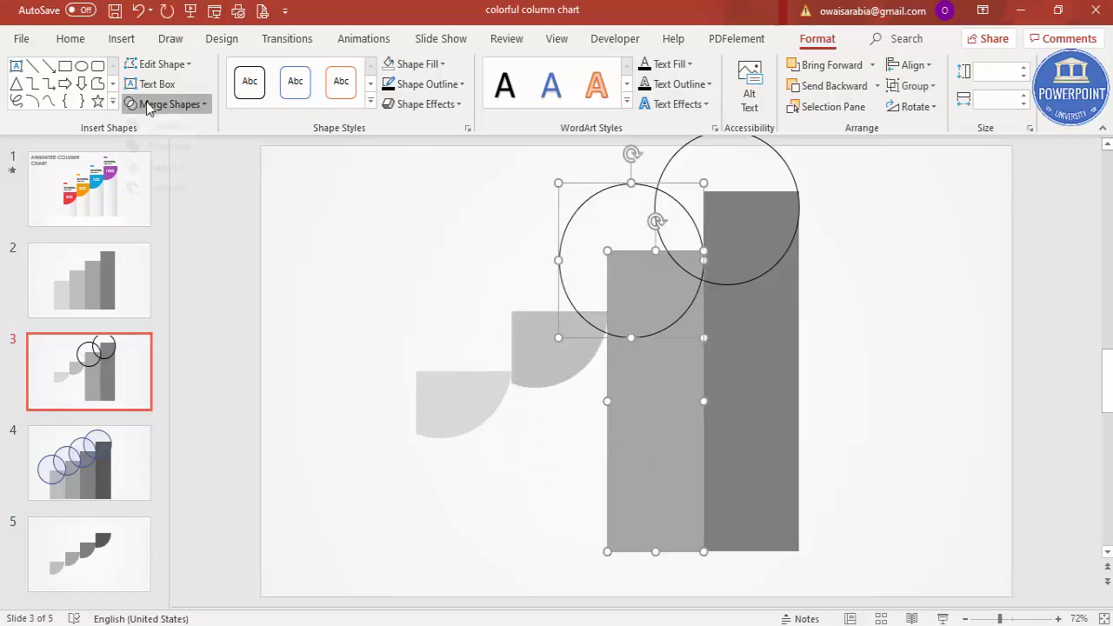
{"action": "left_click", "coordinate": [170, 188]}
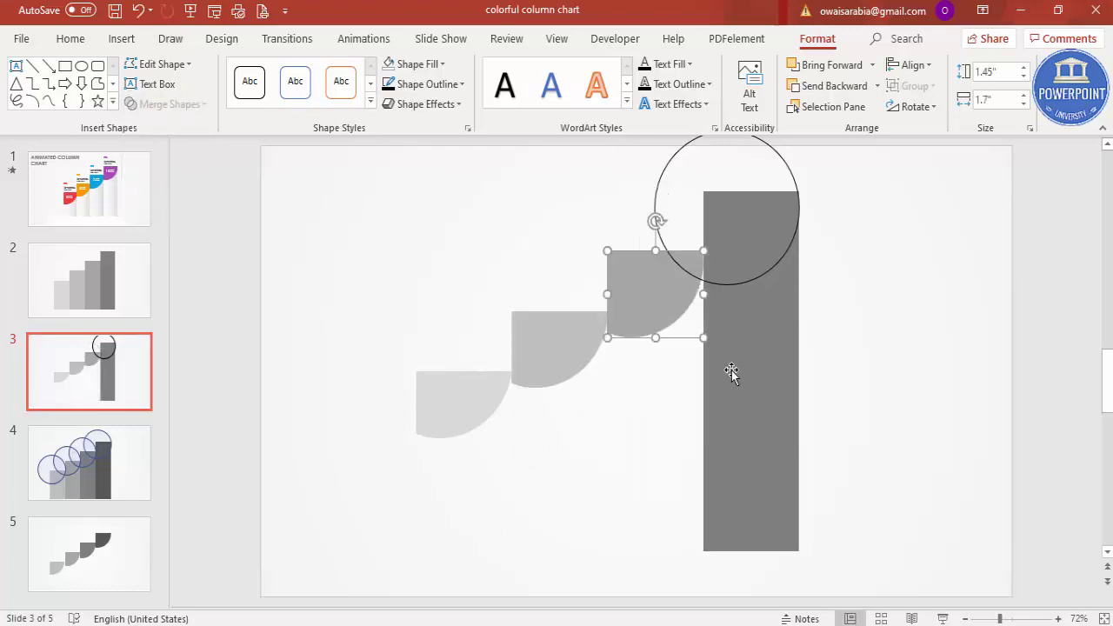
{"action": "left_click", "coordinate": [732, 371]}
{"action": "left_click", "coordinate": [662, 177], "text": "shift"}
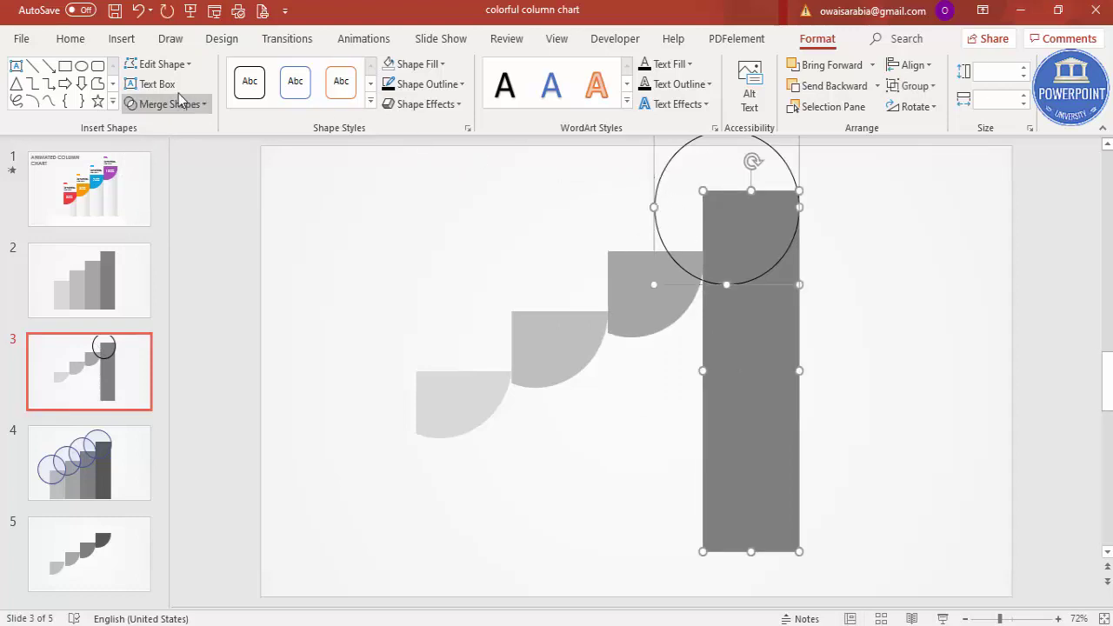
{"action": "left_click", "coordinate": [170, 104]}
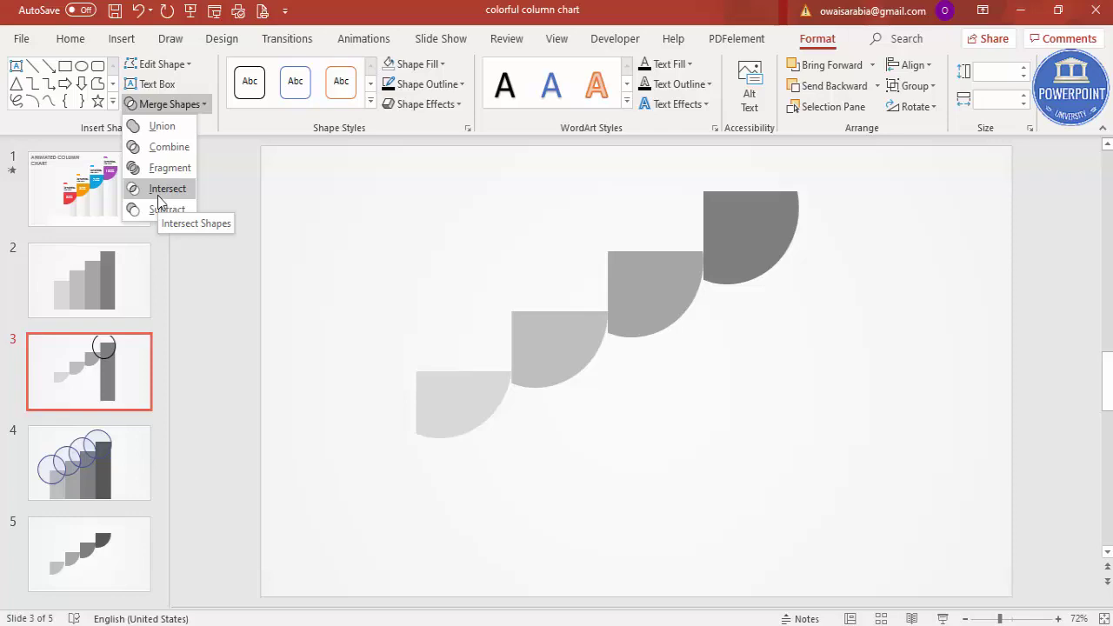
{"action": "left_click", "coordinate": [158, 198]}
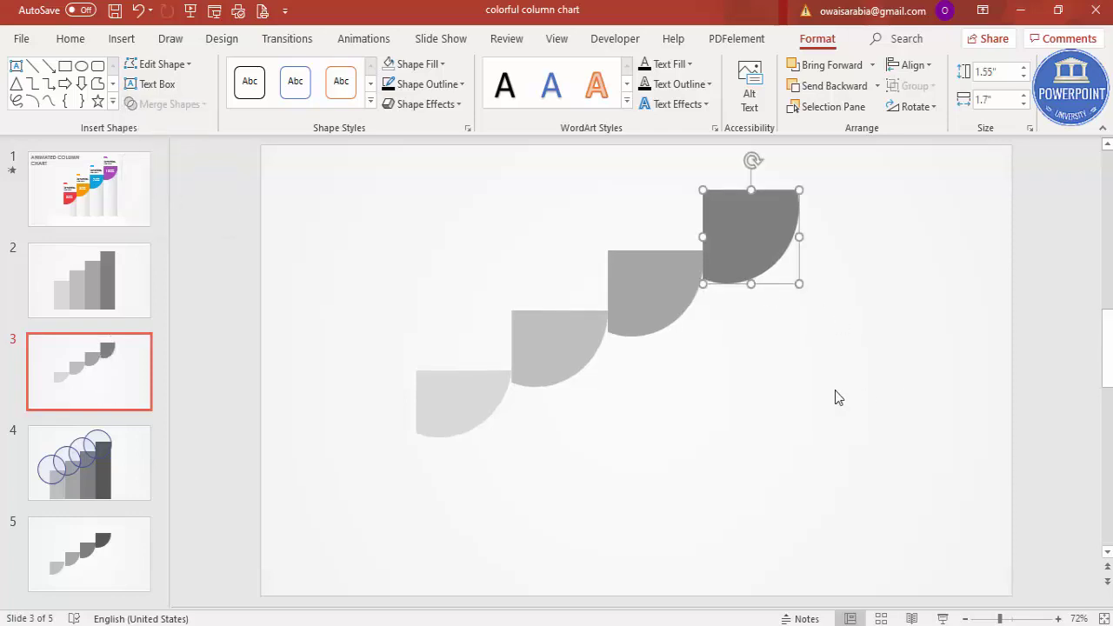
{"action": "left_click", "coordinate": [469, 400]}
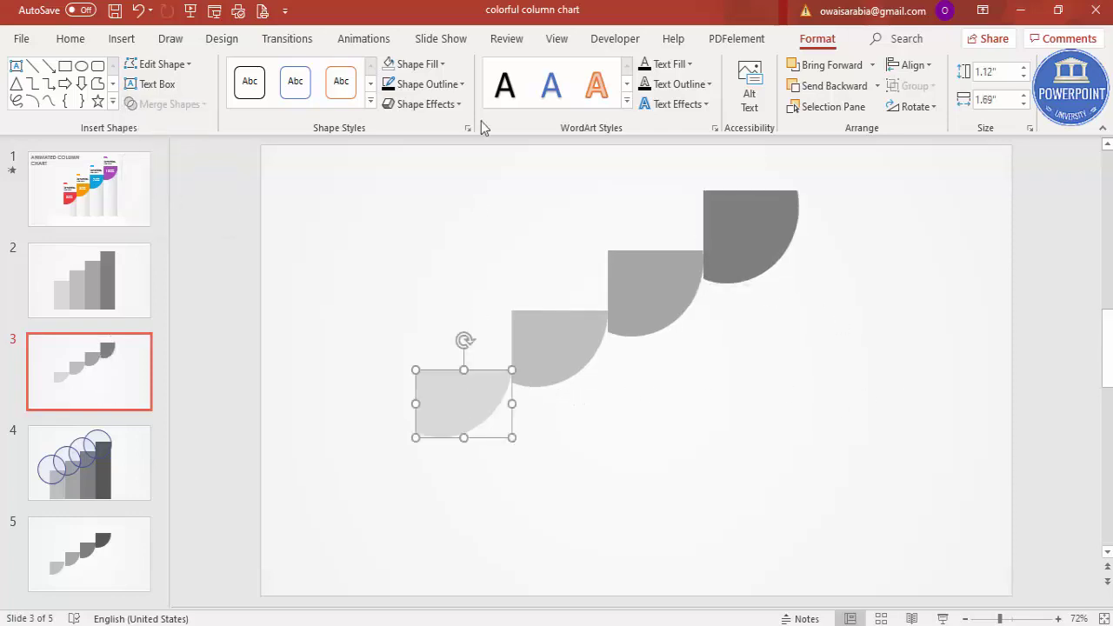
Fill the first quarter shape red and the second blue.
{"action": "left_click", "coordinate": [442, 66]}
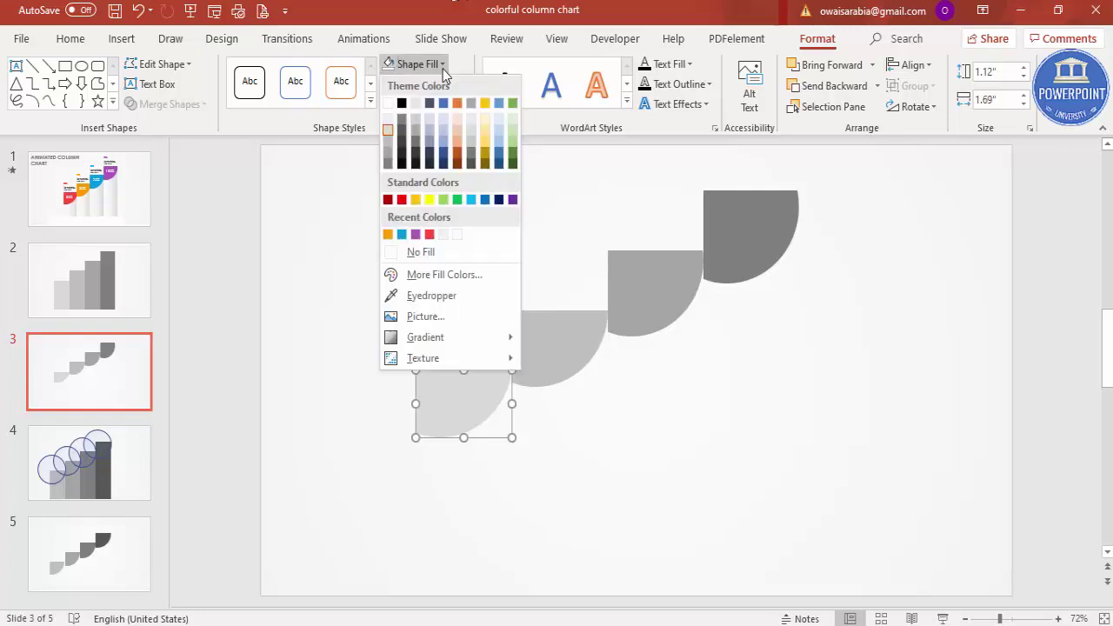
{"action": "left_click", "coordinate": [430, 235]}
{"action": "left_click", "coordinate": [518, 346]}
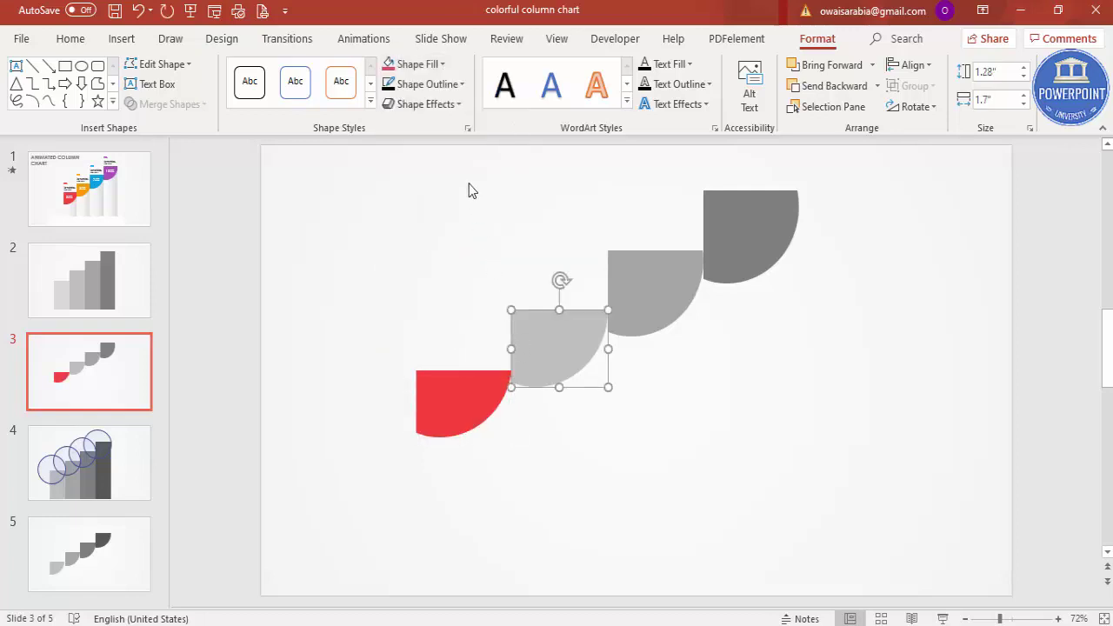
{"action": "left_click", "coordinate": [439, 66]}
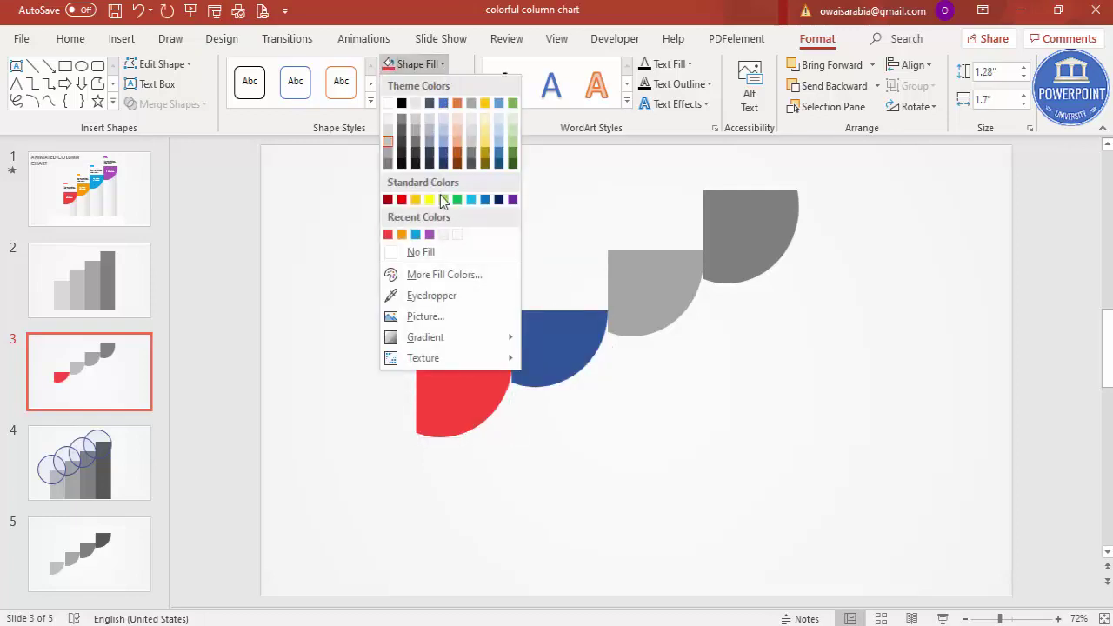
{"action": "left_click", "coordinate": [416, 236]}
Fill the third quarter shape red and the top one purple, then select all four.
{"action": "left_click", "coordinate": [628, 309]}
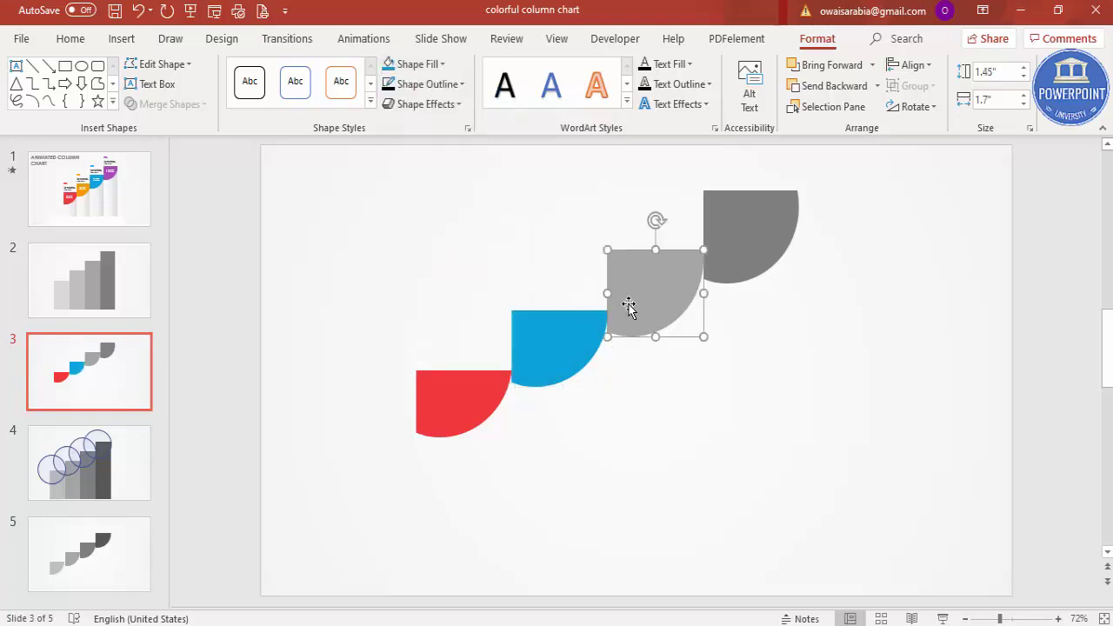
{"action": "left_click", "coordinate": [437, 66]}
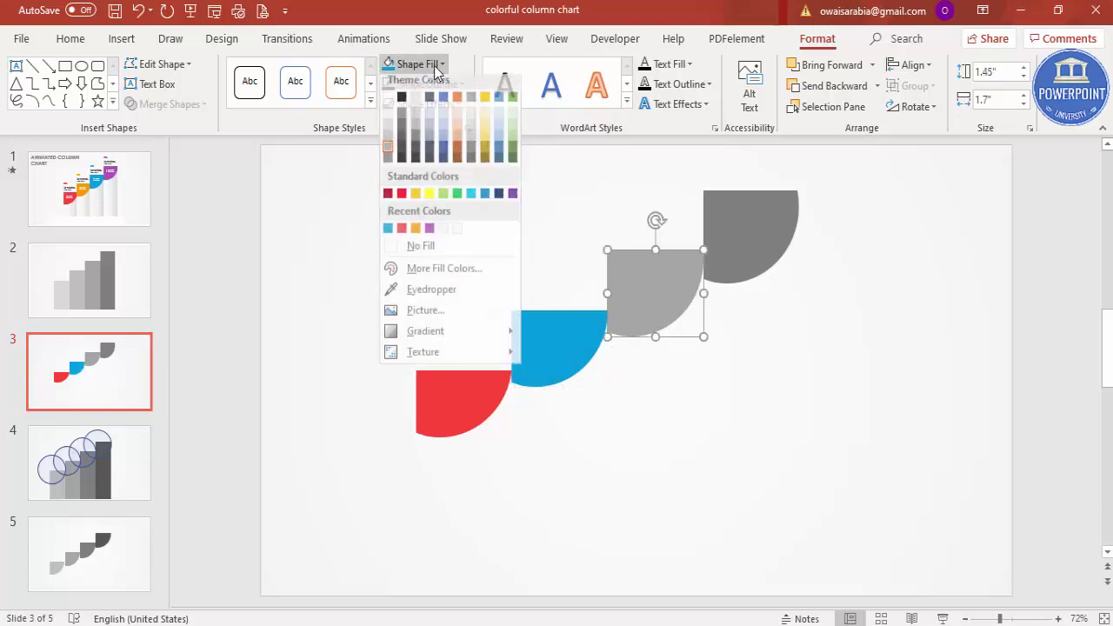
{"action": "left_click", "coordinate": [402, 228]}
{"action": "left_click", "coordinate": [733, 261]}
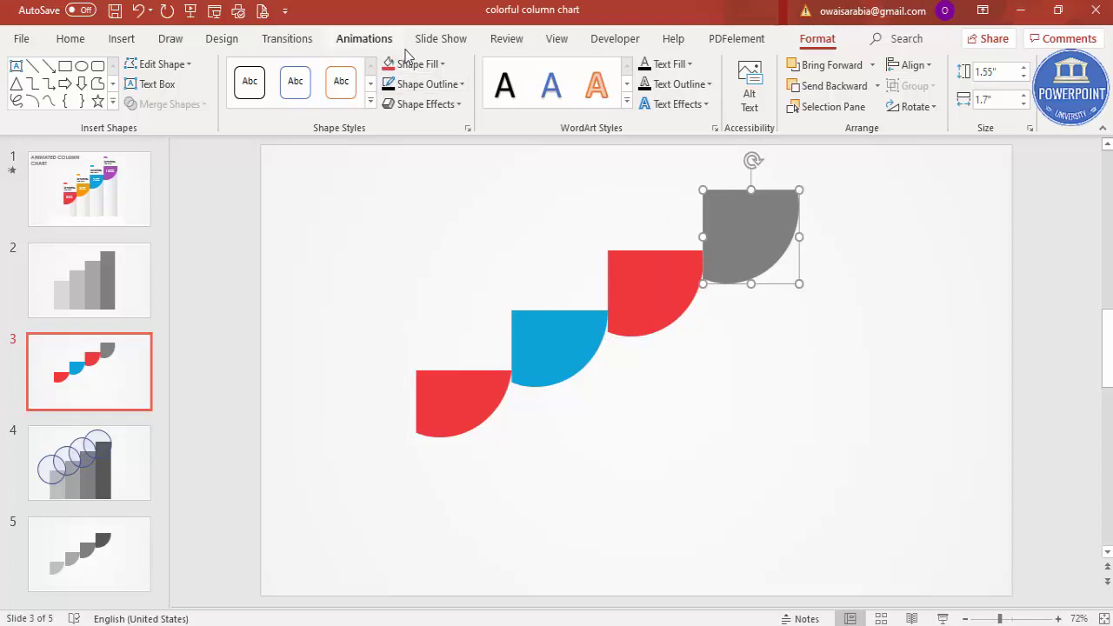
{"action": "left_click", "coordinate": [426, 66]}
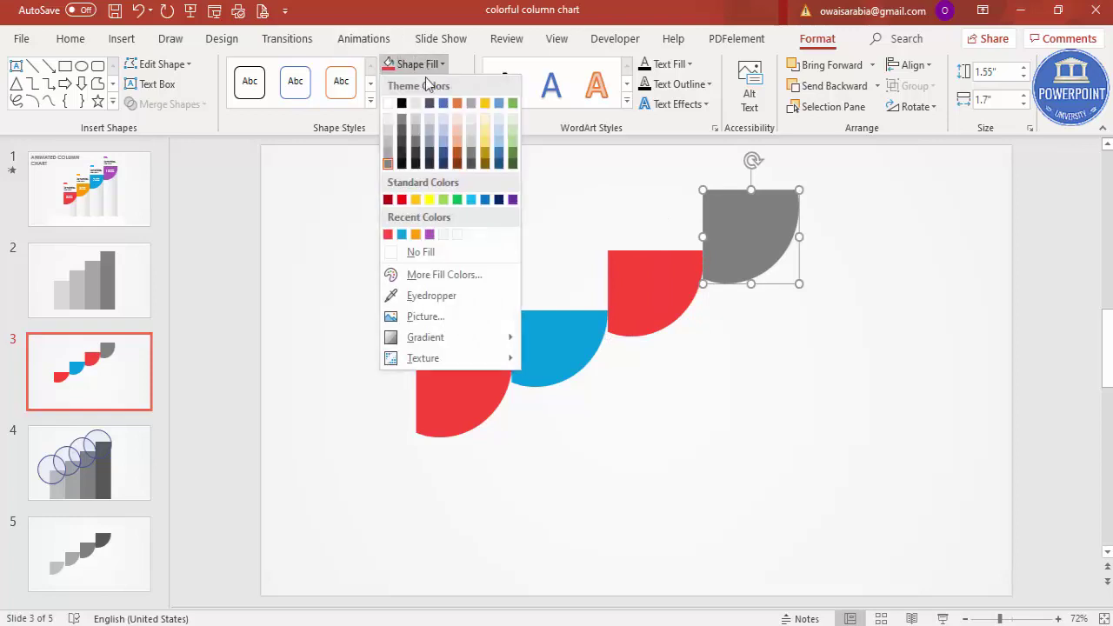
{"action": "left_click", "coordinate": [431, 231]}
{"action": "left_click_drag", "start_coordinate": [334, 160], "coordinate": [930, 490]}
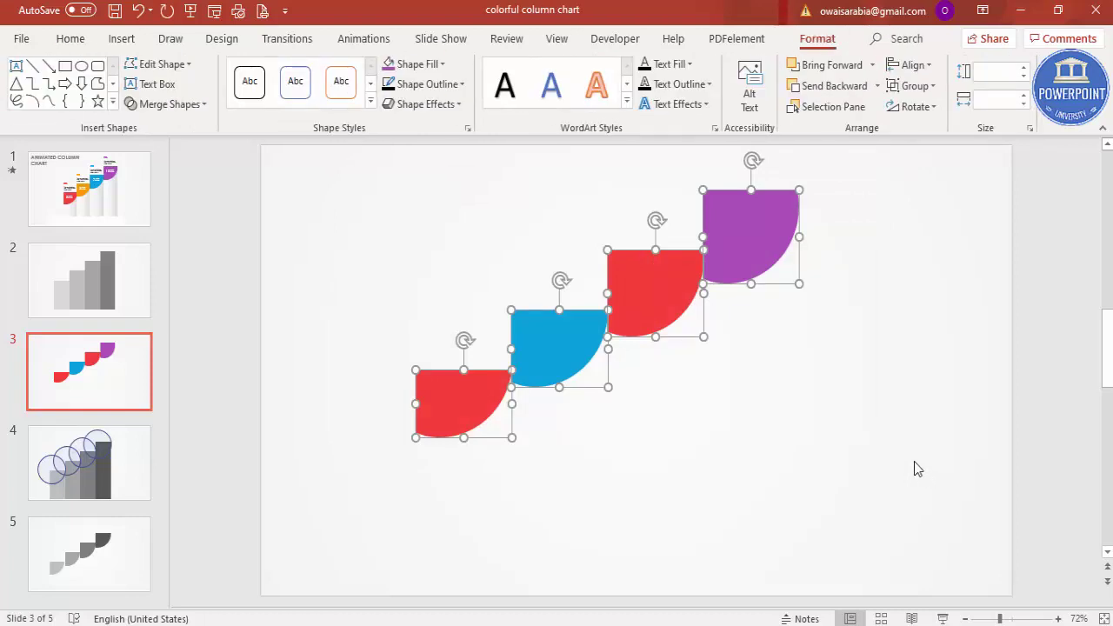
Paste the coloured quarter-circle caps onto slide 2.
{"action": "left_click", "coordinate": [135, 274]}
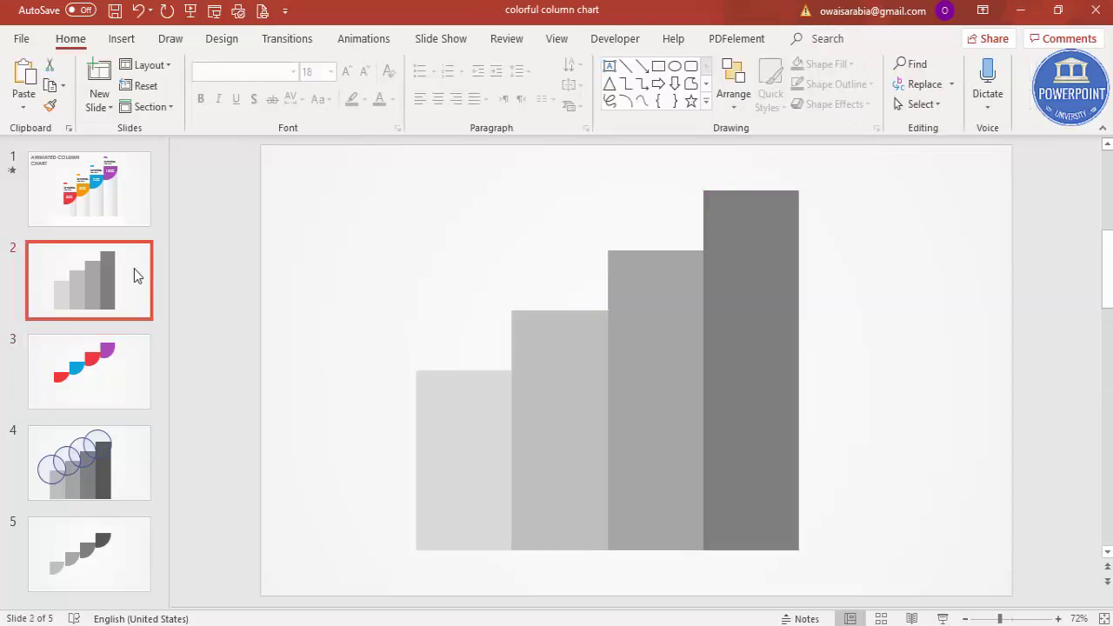
{"action": "key", "text": "ctrl+v"}
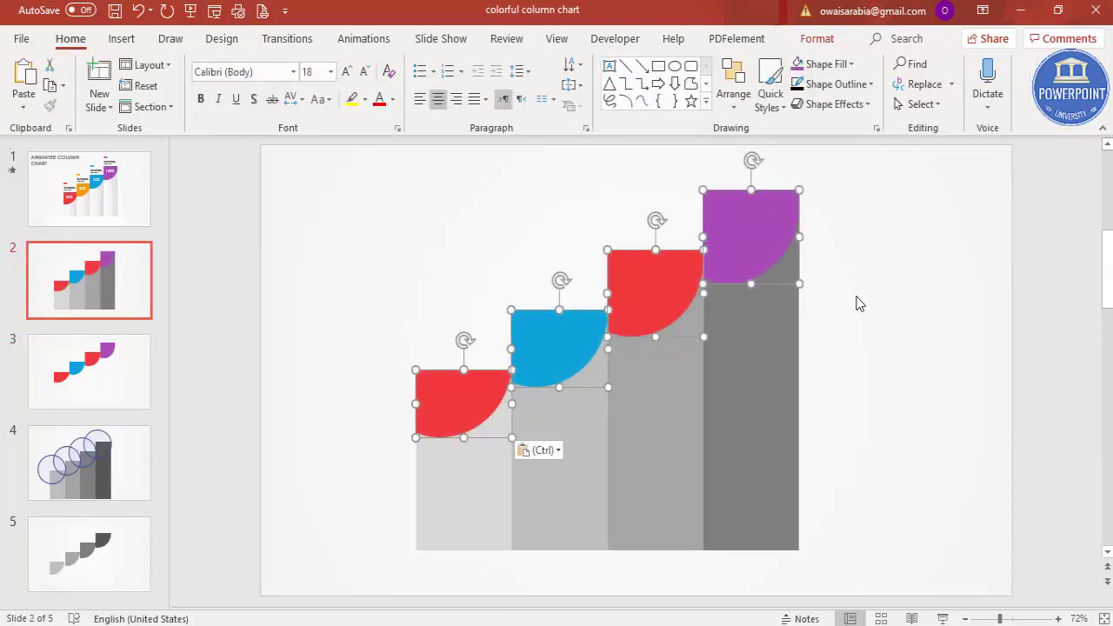
{"action": "left_click", "coordinate": [858, 304]}
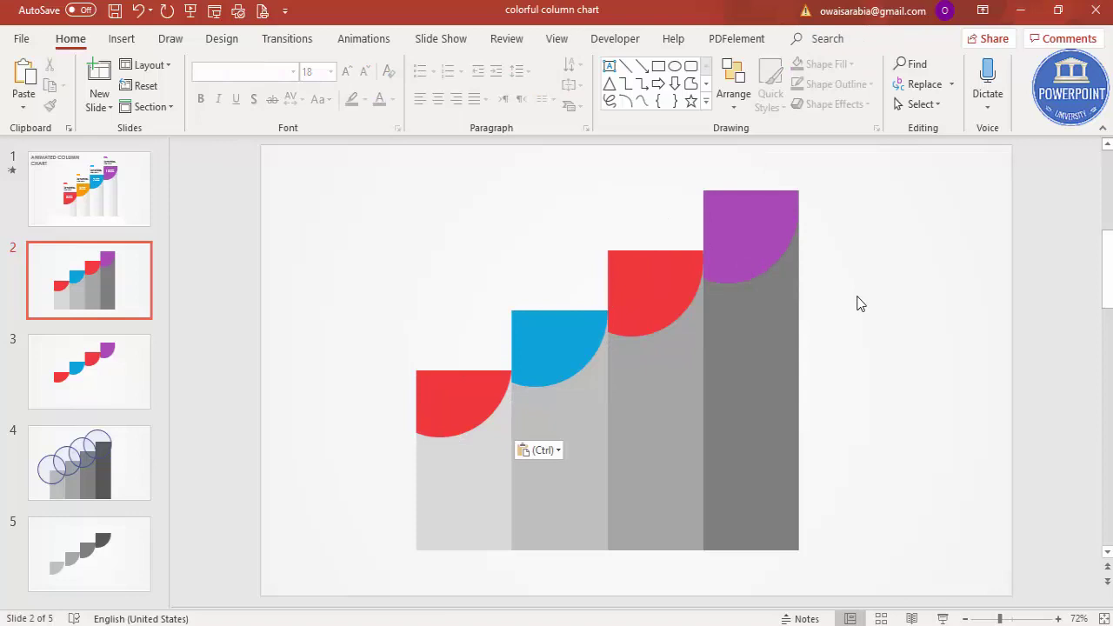
Select all four grey columns on slide 2 for formatting.
{"action": "left_click", "coordinate": [484, 496]}
{"action": "left_click", "coordinate": [550, 497], "text": "shift"}
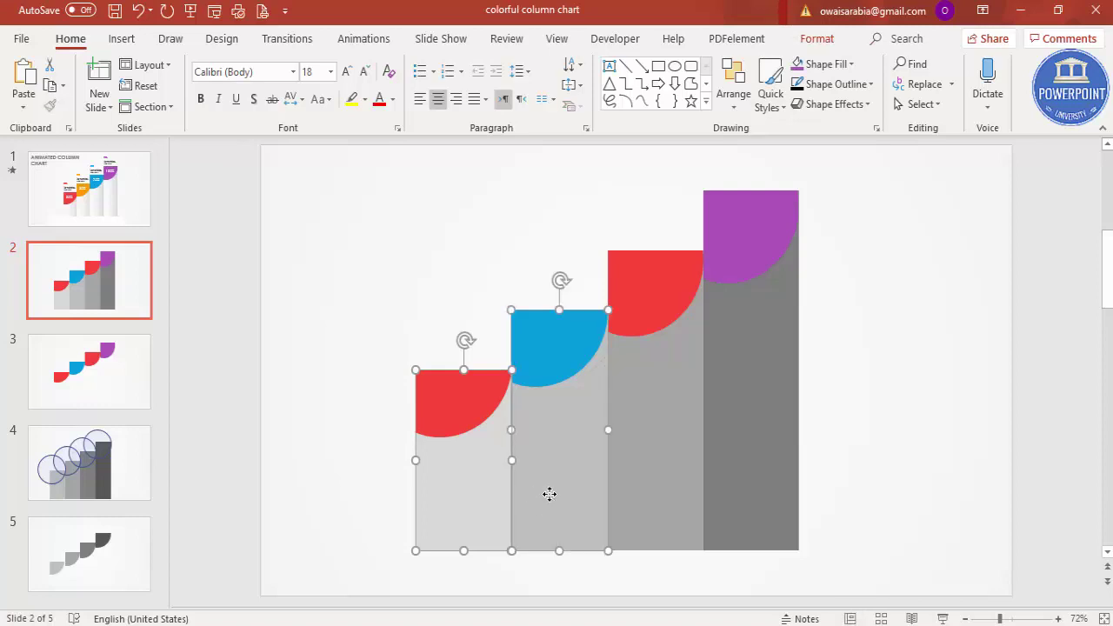
{"action": "left_click", "coordinate": [641, 484], "text": "shift"}
{"action": "left_click", "coordinate": [744, 457], "text": "shift"}
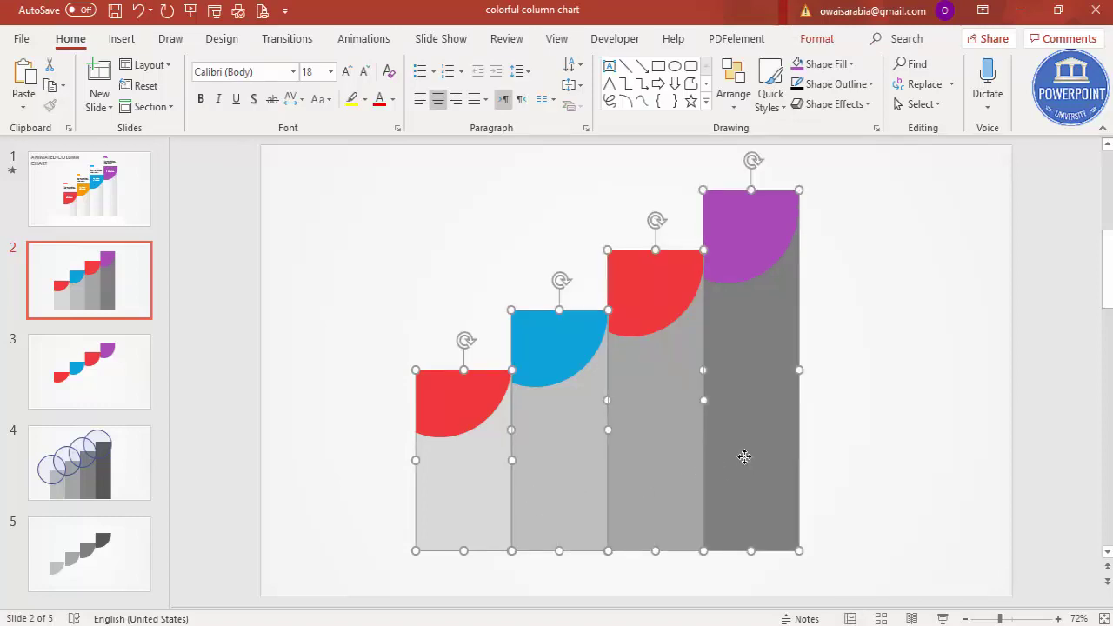
{"action": "right_click", "coordinate": [745, 457]}
Apply the Offset: Left outer shadow to the four columns, raising the blur to 8 pt.
{"action": "left_click", "coordinate": [789, 426]}
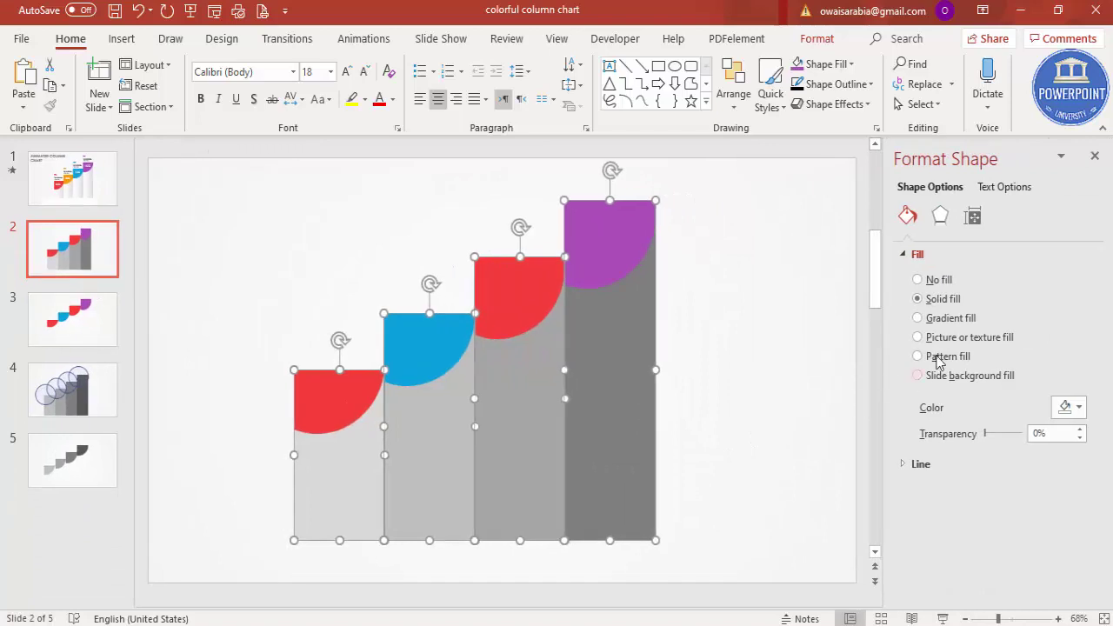
{"action": "left_click", "coordinate": [941, 218]}
{"action": "left_click", "coordinate": [929, 255]}
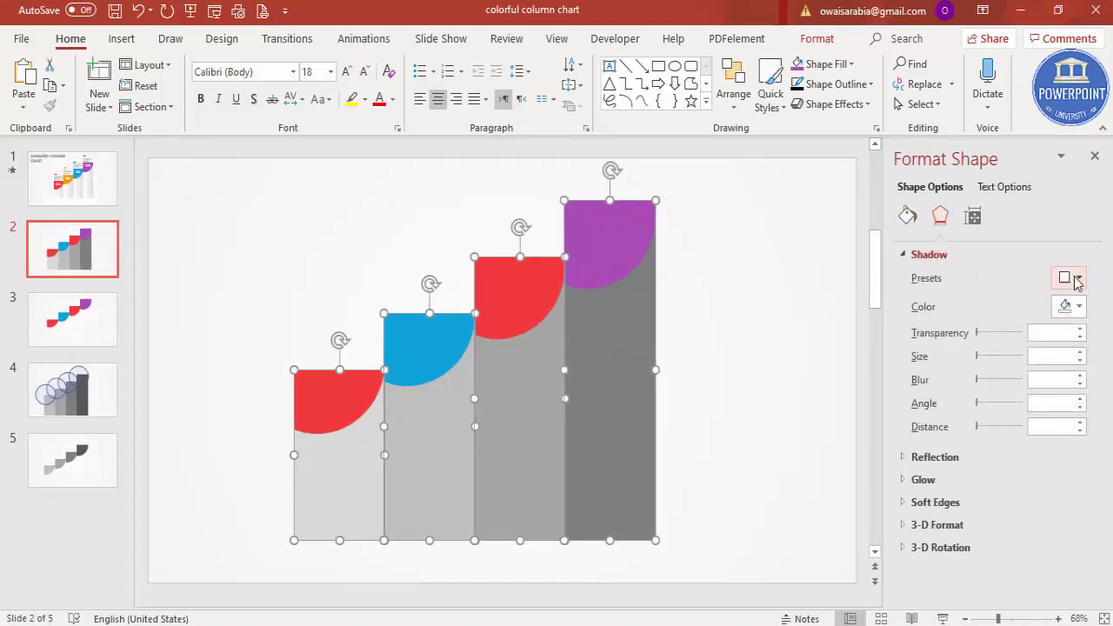
{"action": "left_click", "coordinate": [1075, 282]}
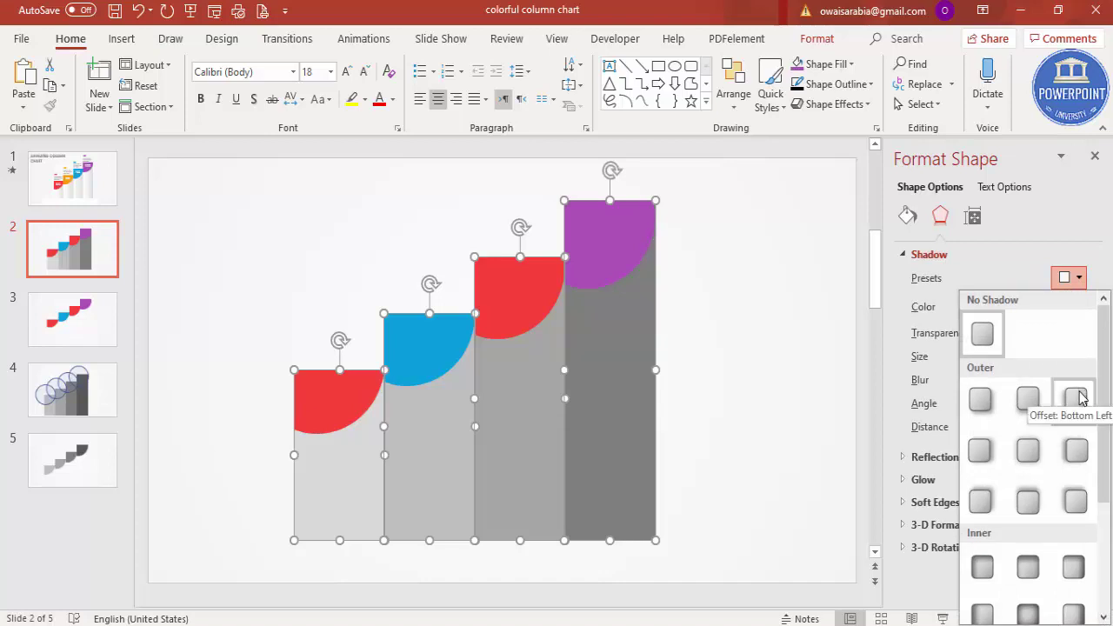
{"action": "left_click", "coordinate": [1070, 452]}
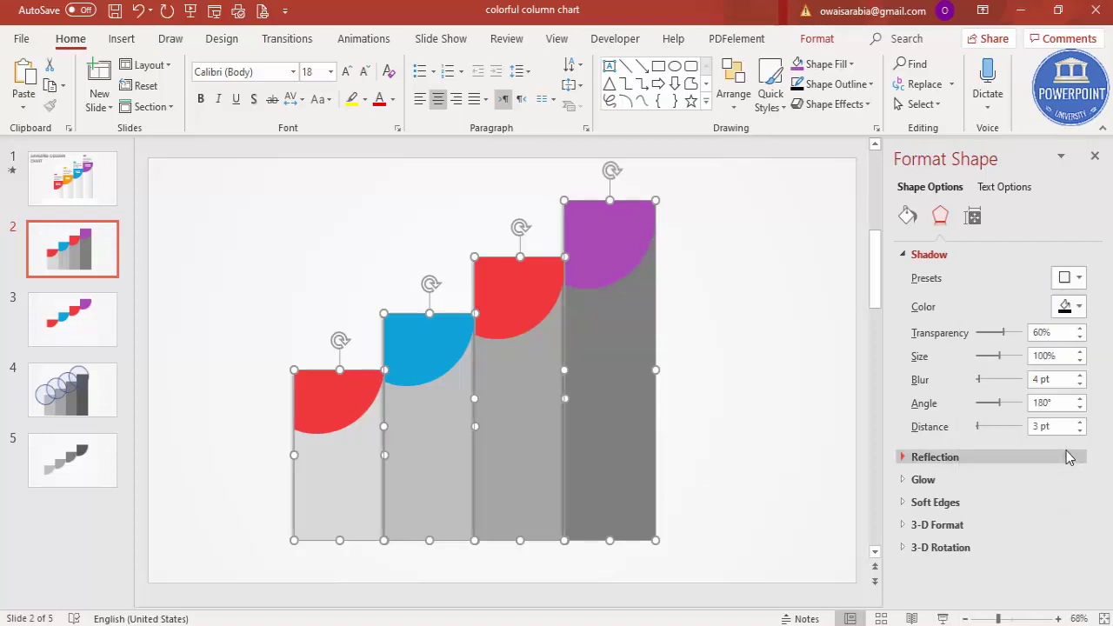
{"action": "left_click", "coordinate": [1081, 377]}
{"action": "left_click", "coordinate": [1081, 377]}
{"action": "left_click", "coordinate": [1081, 377]}
{"action": "left_click", "coordinate": [762, 414]}
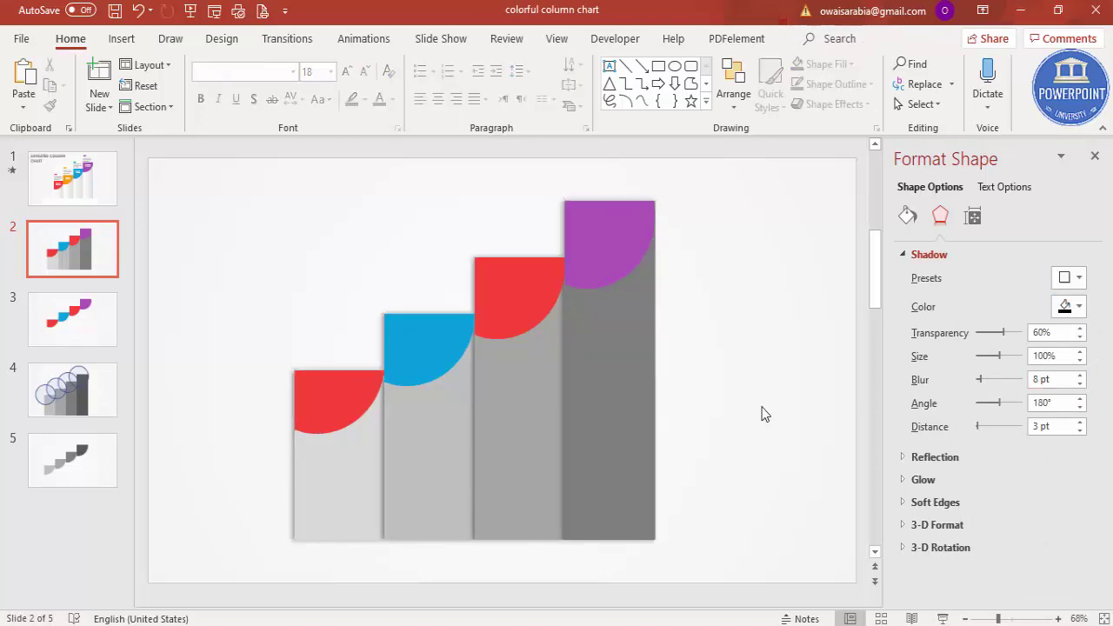
Give the leftmost column a gradient fill with its right stop set to White Darker 15%.
{"action": "left_click", "coordinate": [354, 465]}
{"action": "left_click", "coordinate": [950, 320]}
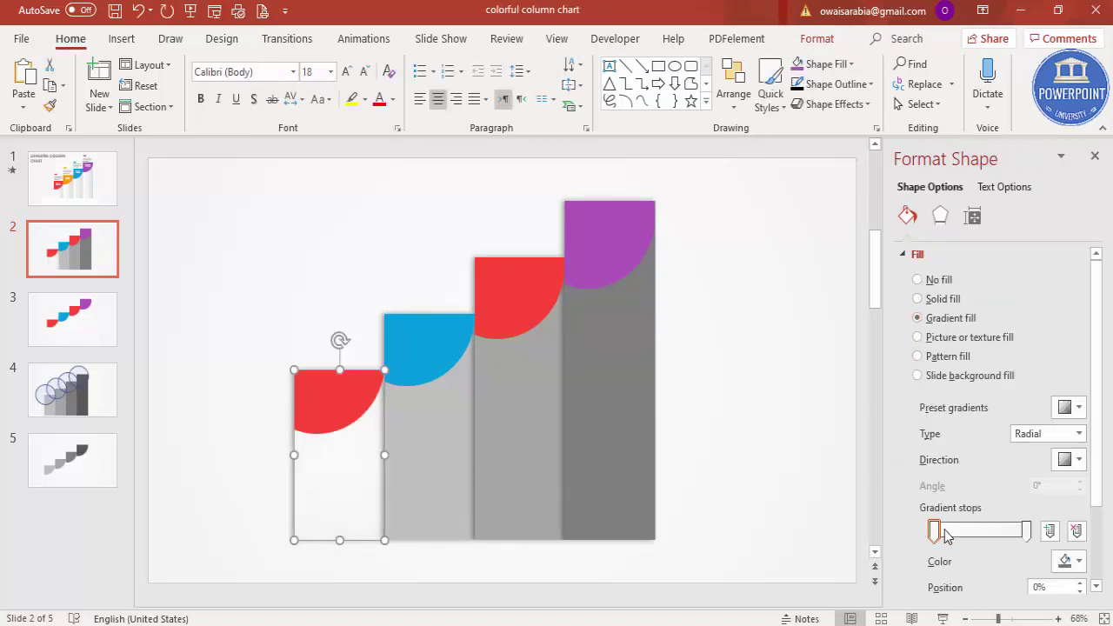
{"action": "left_click", "coordinate": [1076, 558]}
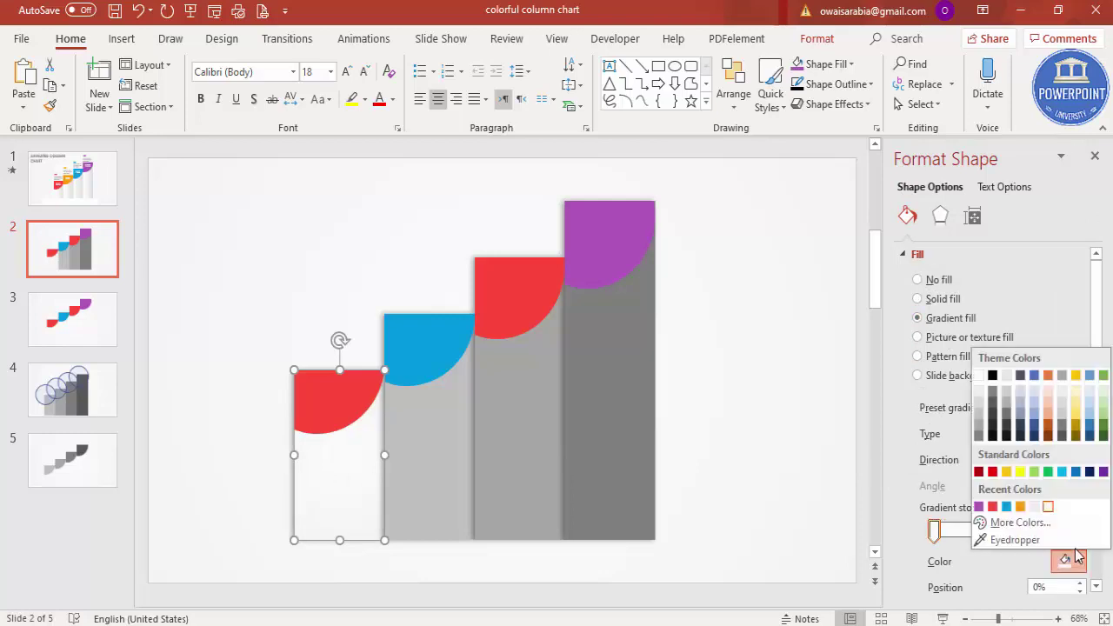
{"action": "left_click", "coordinate": [934, 528]}
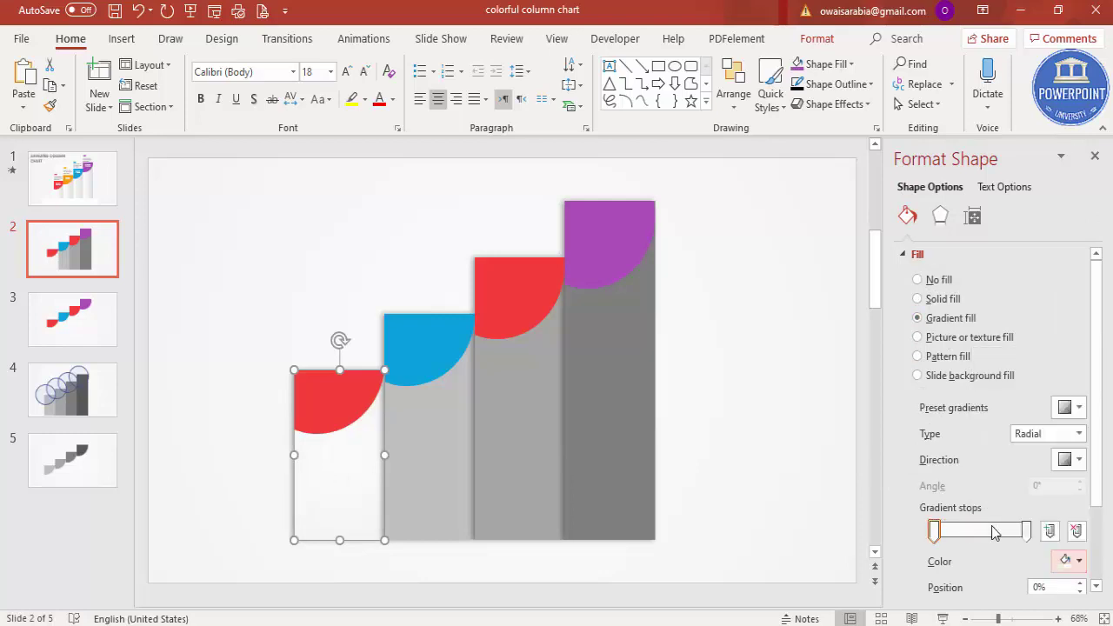
{"action": "left_click", "coordinate": [1026, 530]}
{"action": "left_click", "coordinate": [1071, 560]}
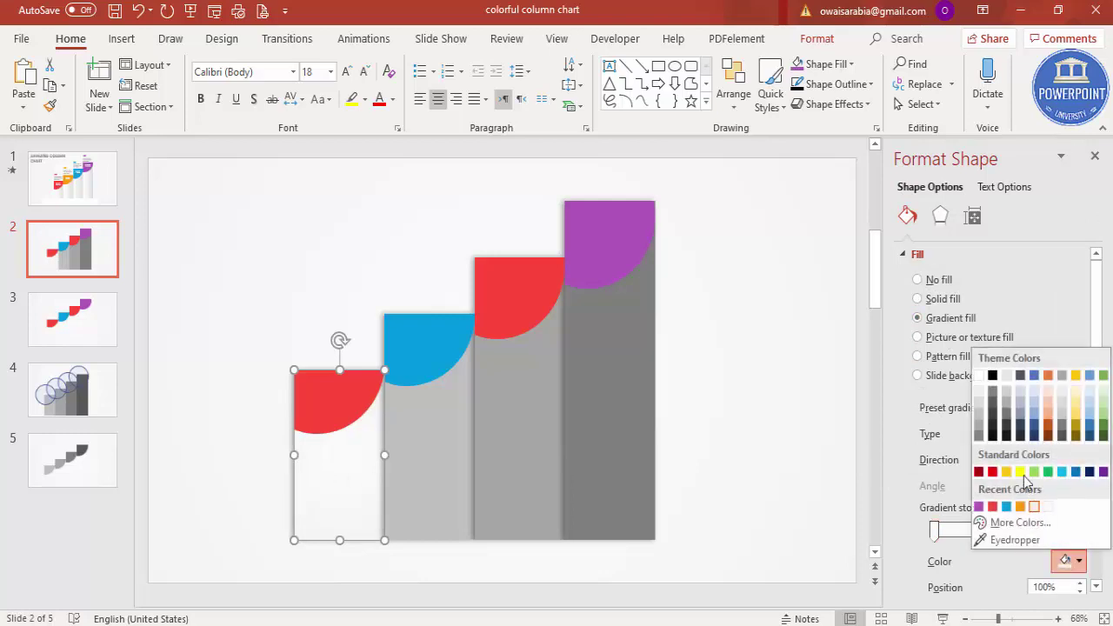
{"action": "left_click", "coordinate": [981, 407]}
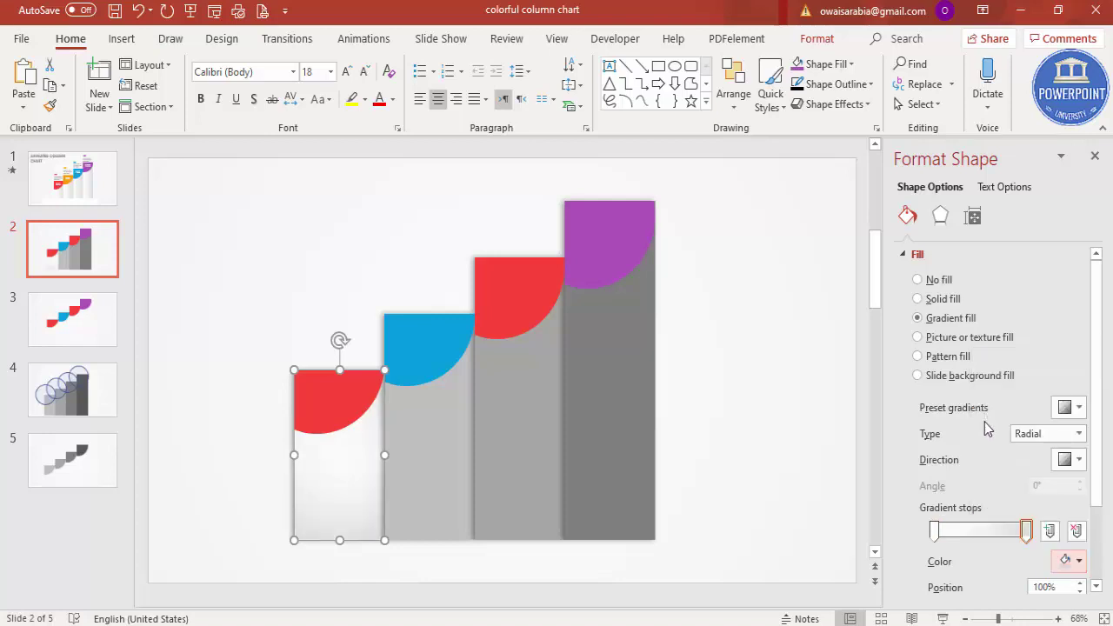
Set the gradient type to Linear with direction Linear Right.
{"action": "left_click", "coordinate": [1021, 440]}
{"action": "left_click", "coordinate": [1026, 449]}
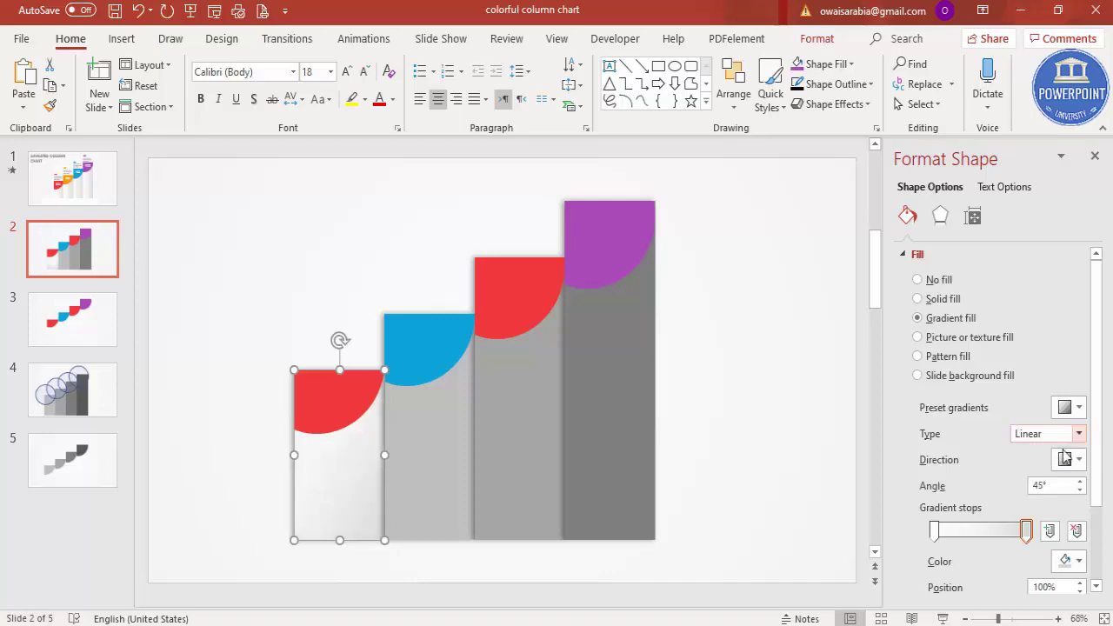
{"action": "left_click", "coordinate": [1077, 460]}
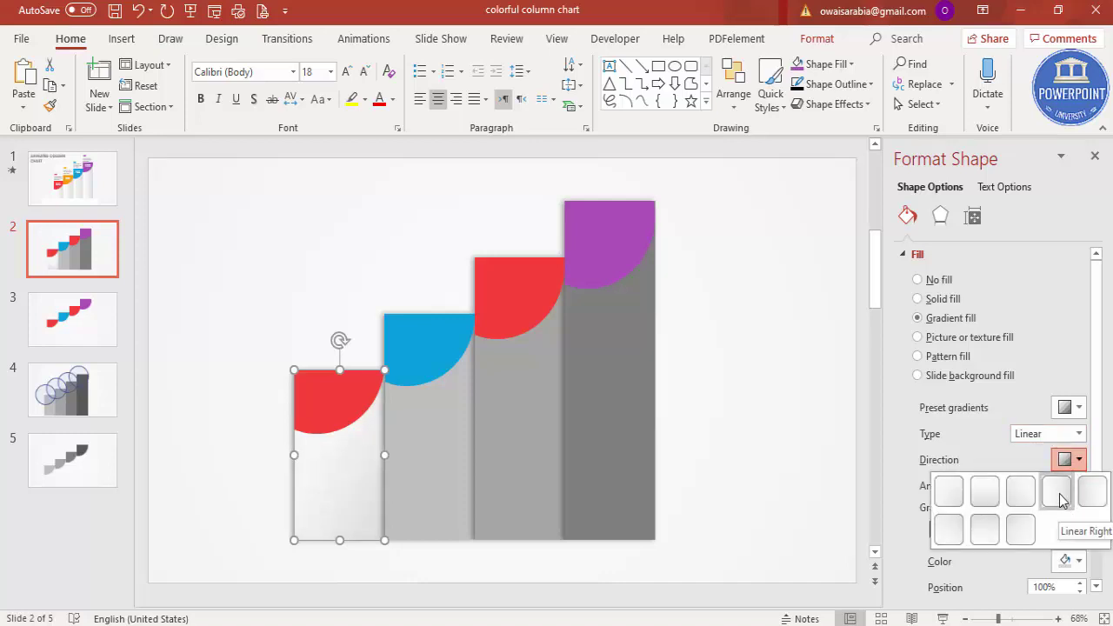
{"action": "left_click", "coordinate": [1057, 492]}
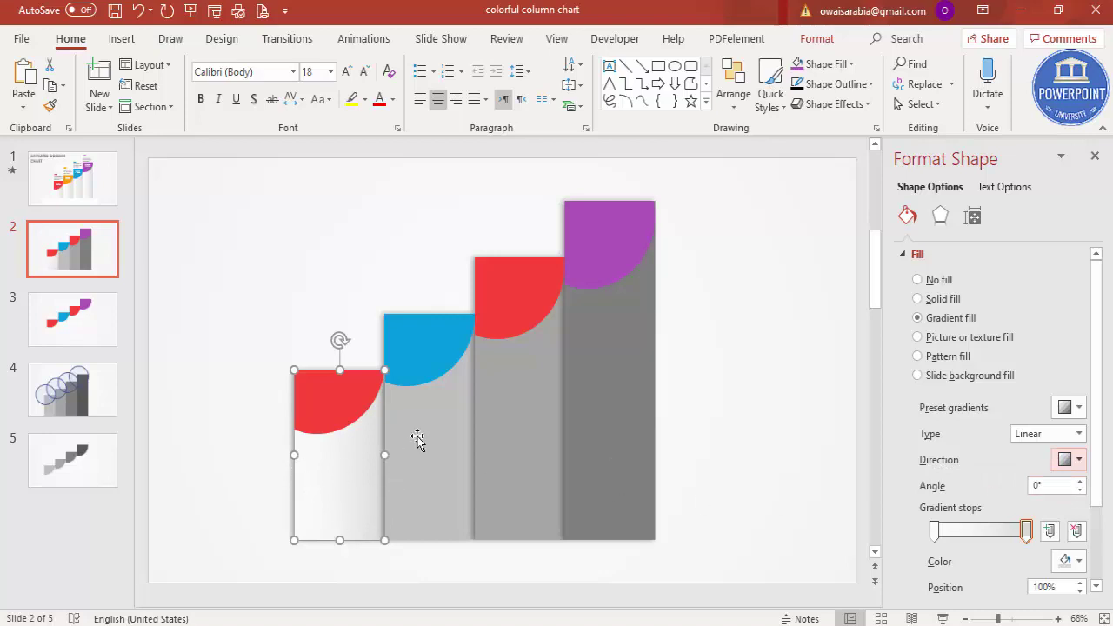
{"action": "left_click", "coordinate": [417, 441]}
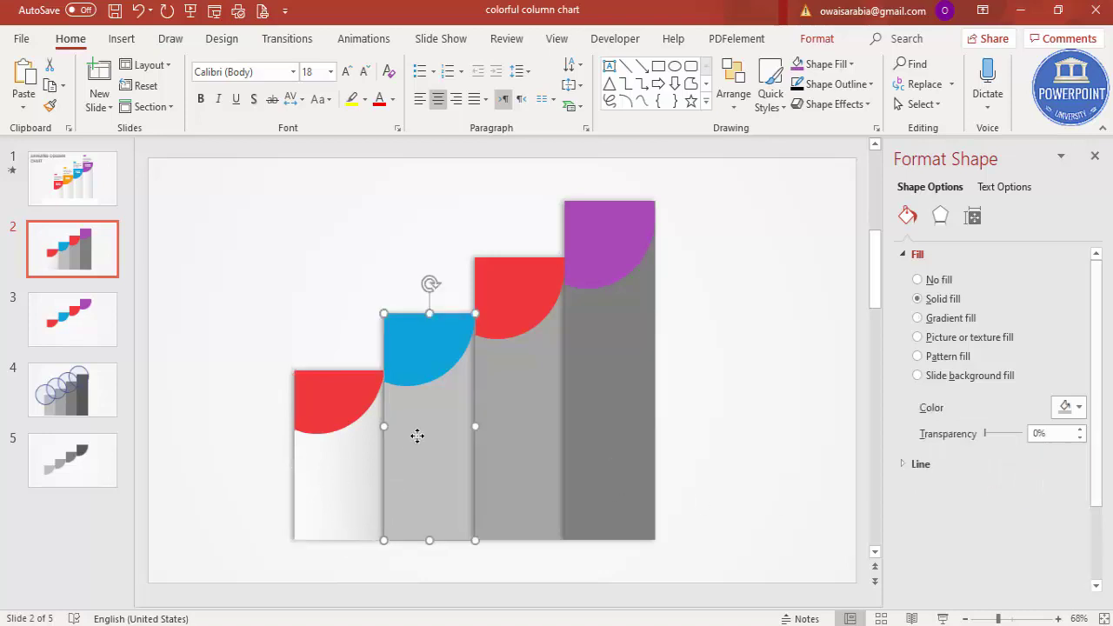
Apply the gradient fill to the second, third and fourth columns.
{"action": "left_click", "coordinate": [926, 318]}
{"action": "left_click", "coordinate": [552, 422]}
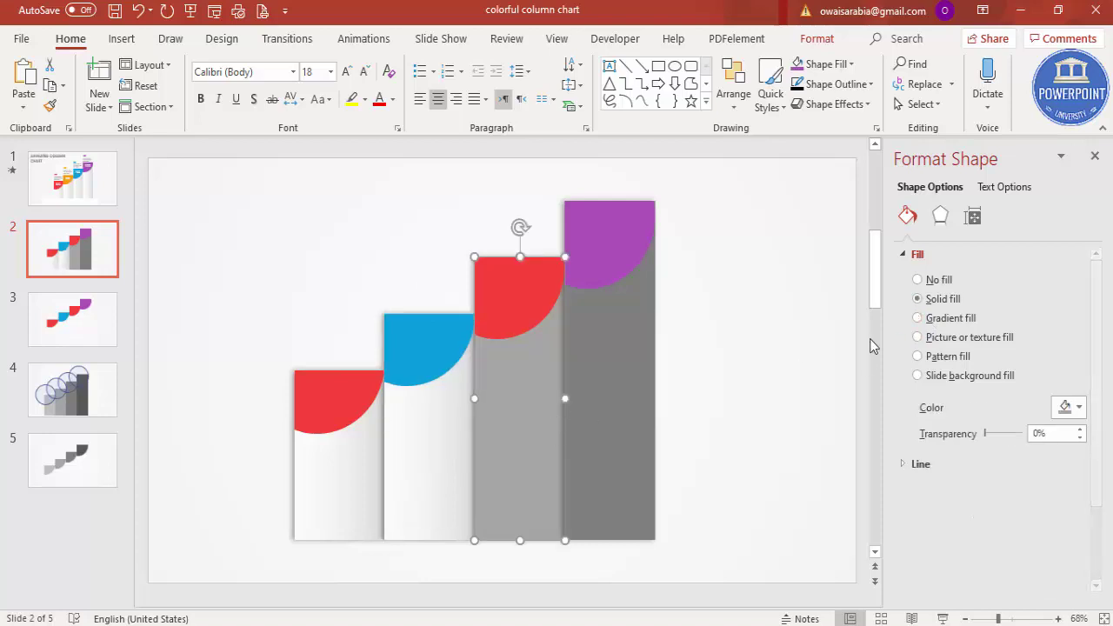
{"action": "left_click", "coordinate": [922, 319]}
{"action": "left_click", "coordinate": [614, 418]}
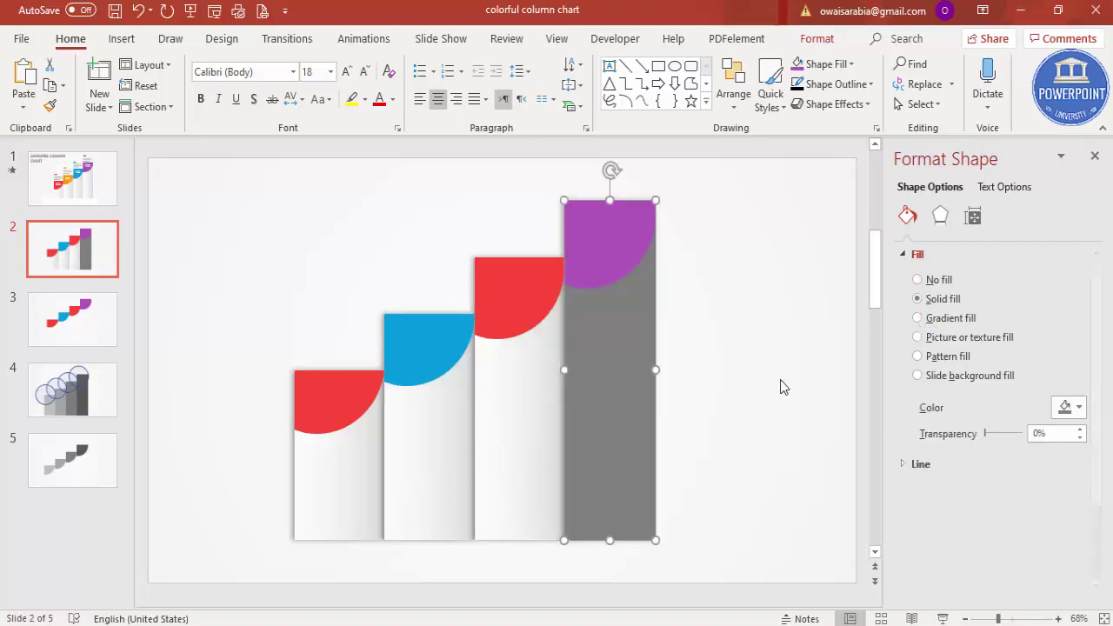
{"action": "left_click", "coordinate": [931, 319]}
{"action": "left_click", "coordinate": [719, 367]}
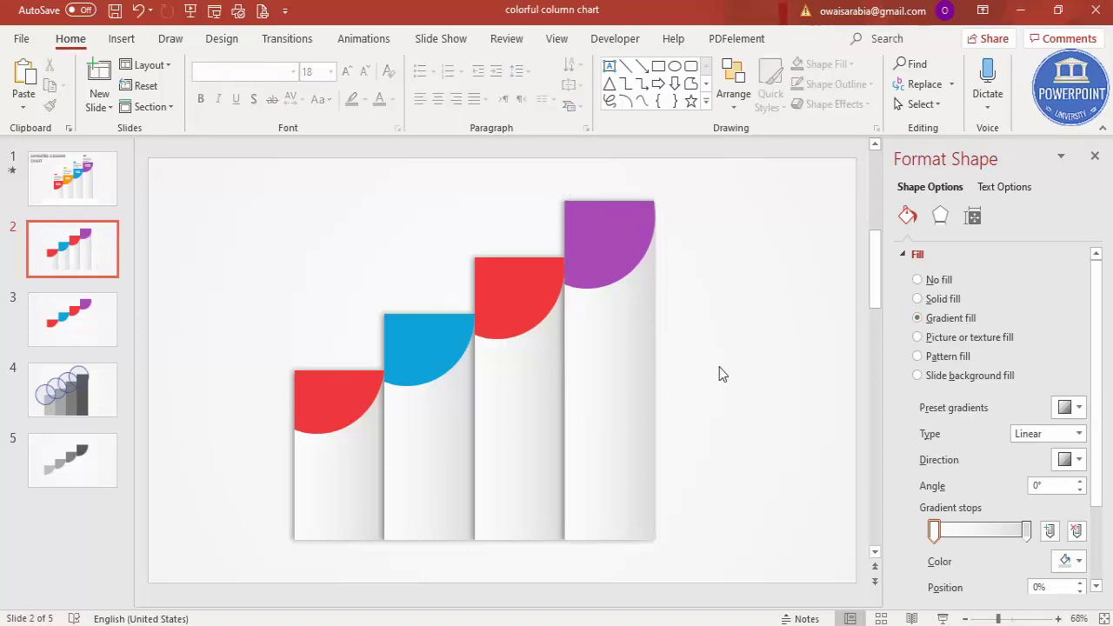
{"action": "left_click_drag", "start_coordinate": [368, 253], "coordinate": [496, 517]}
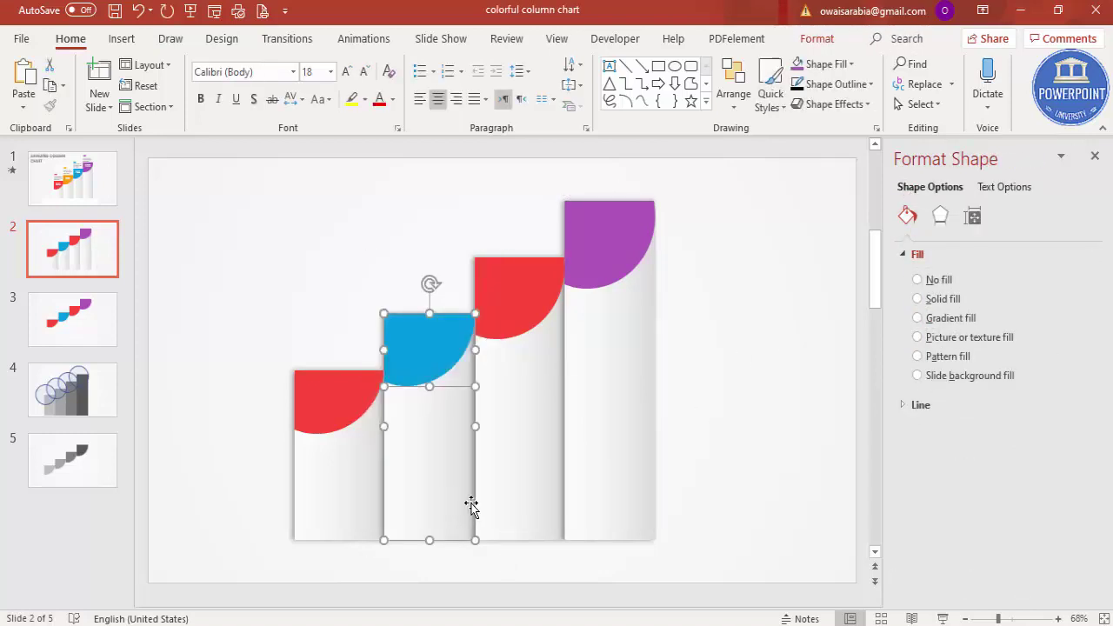